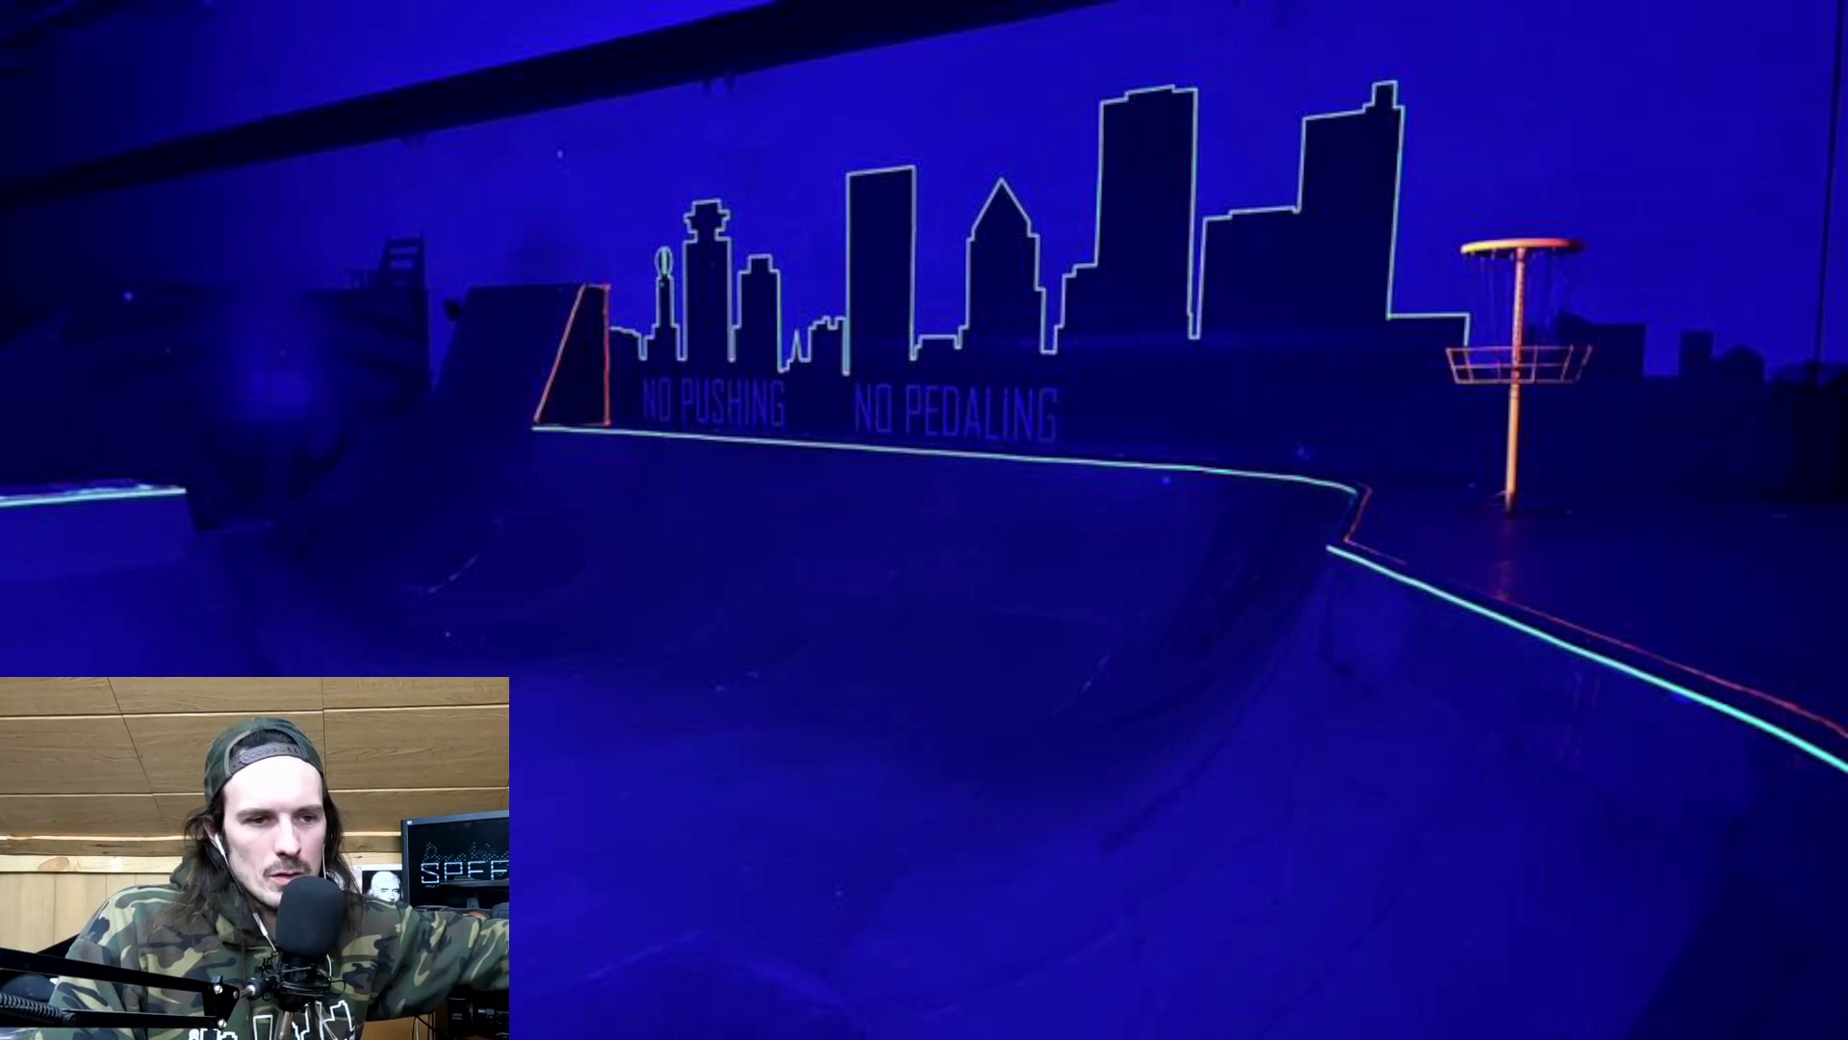
Switch to the Facebook photo viewer and browse forward through the blacklight skatepark event photos.
key(alt+Tab)
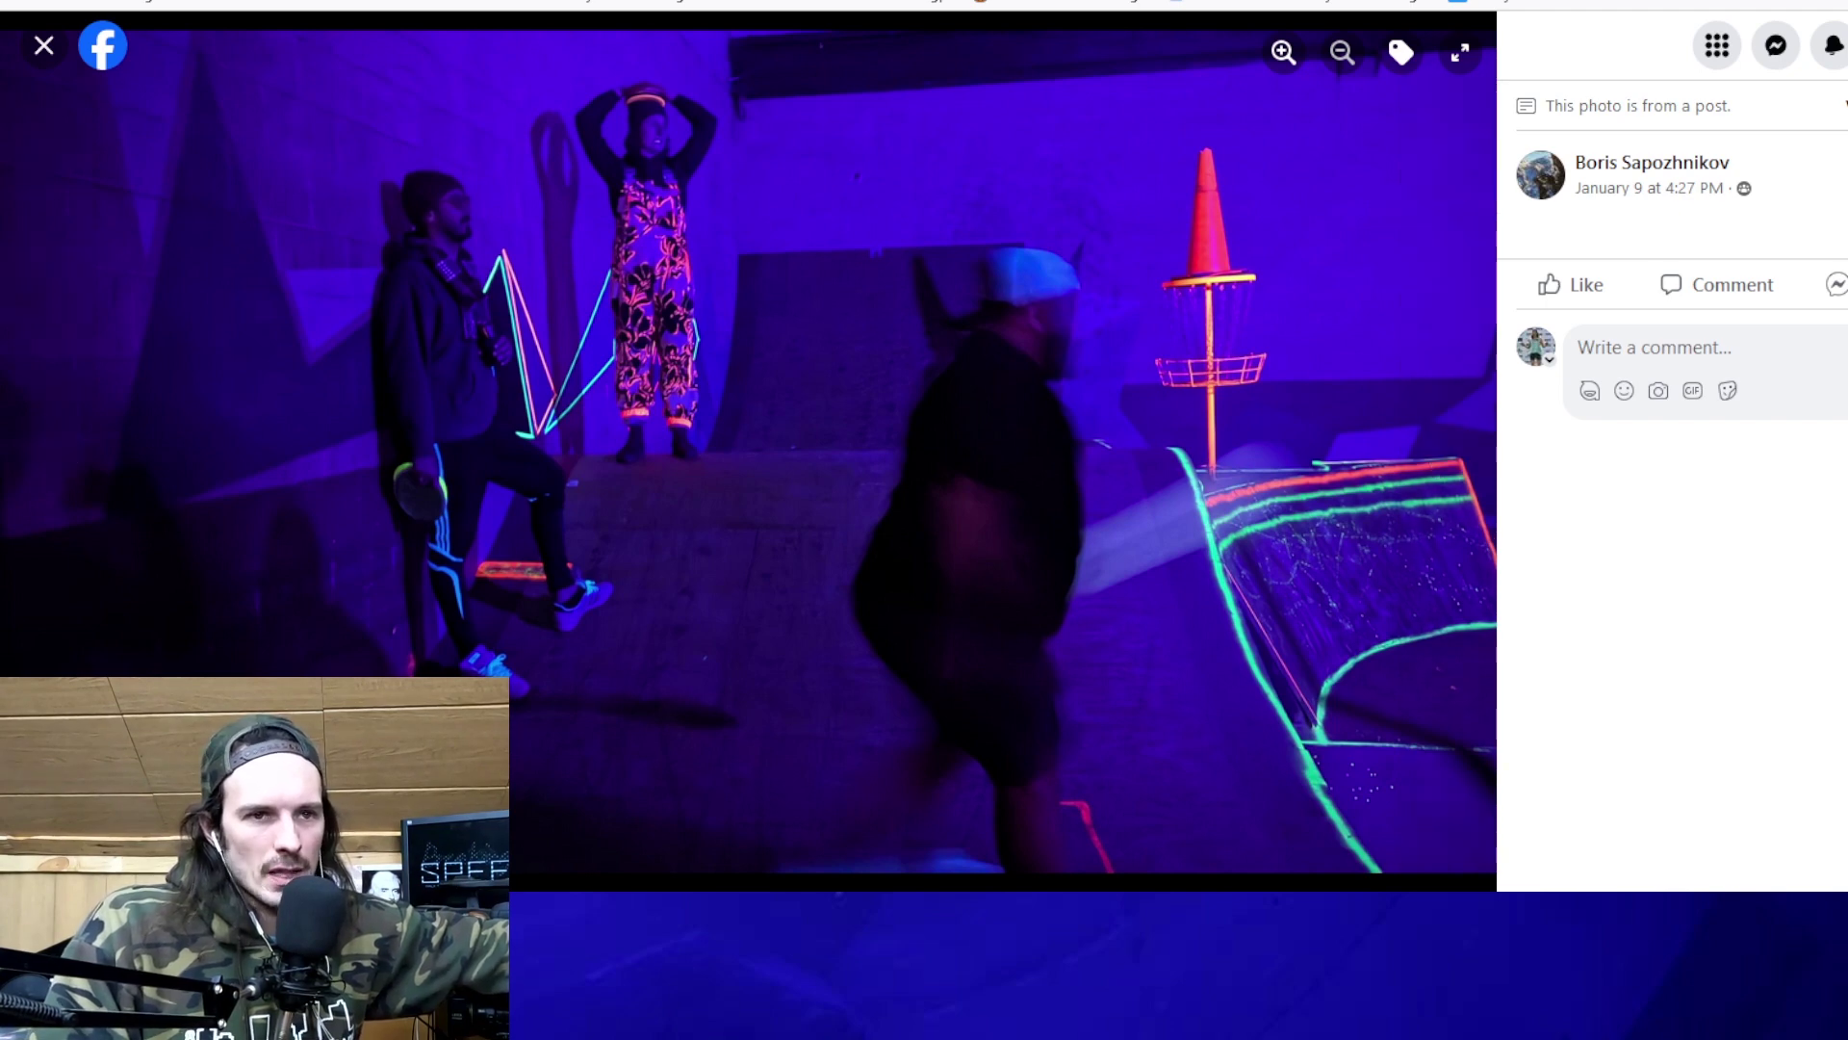
click(1458, 448)
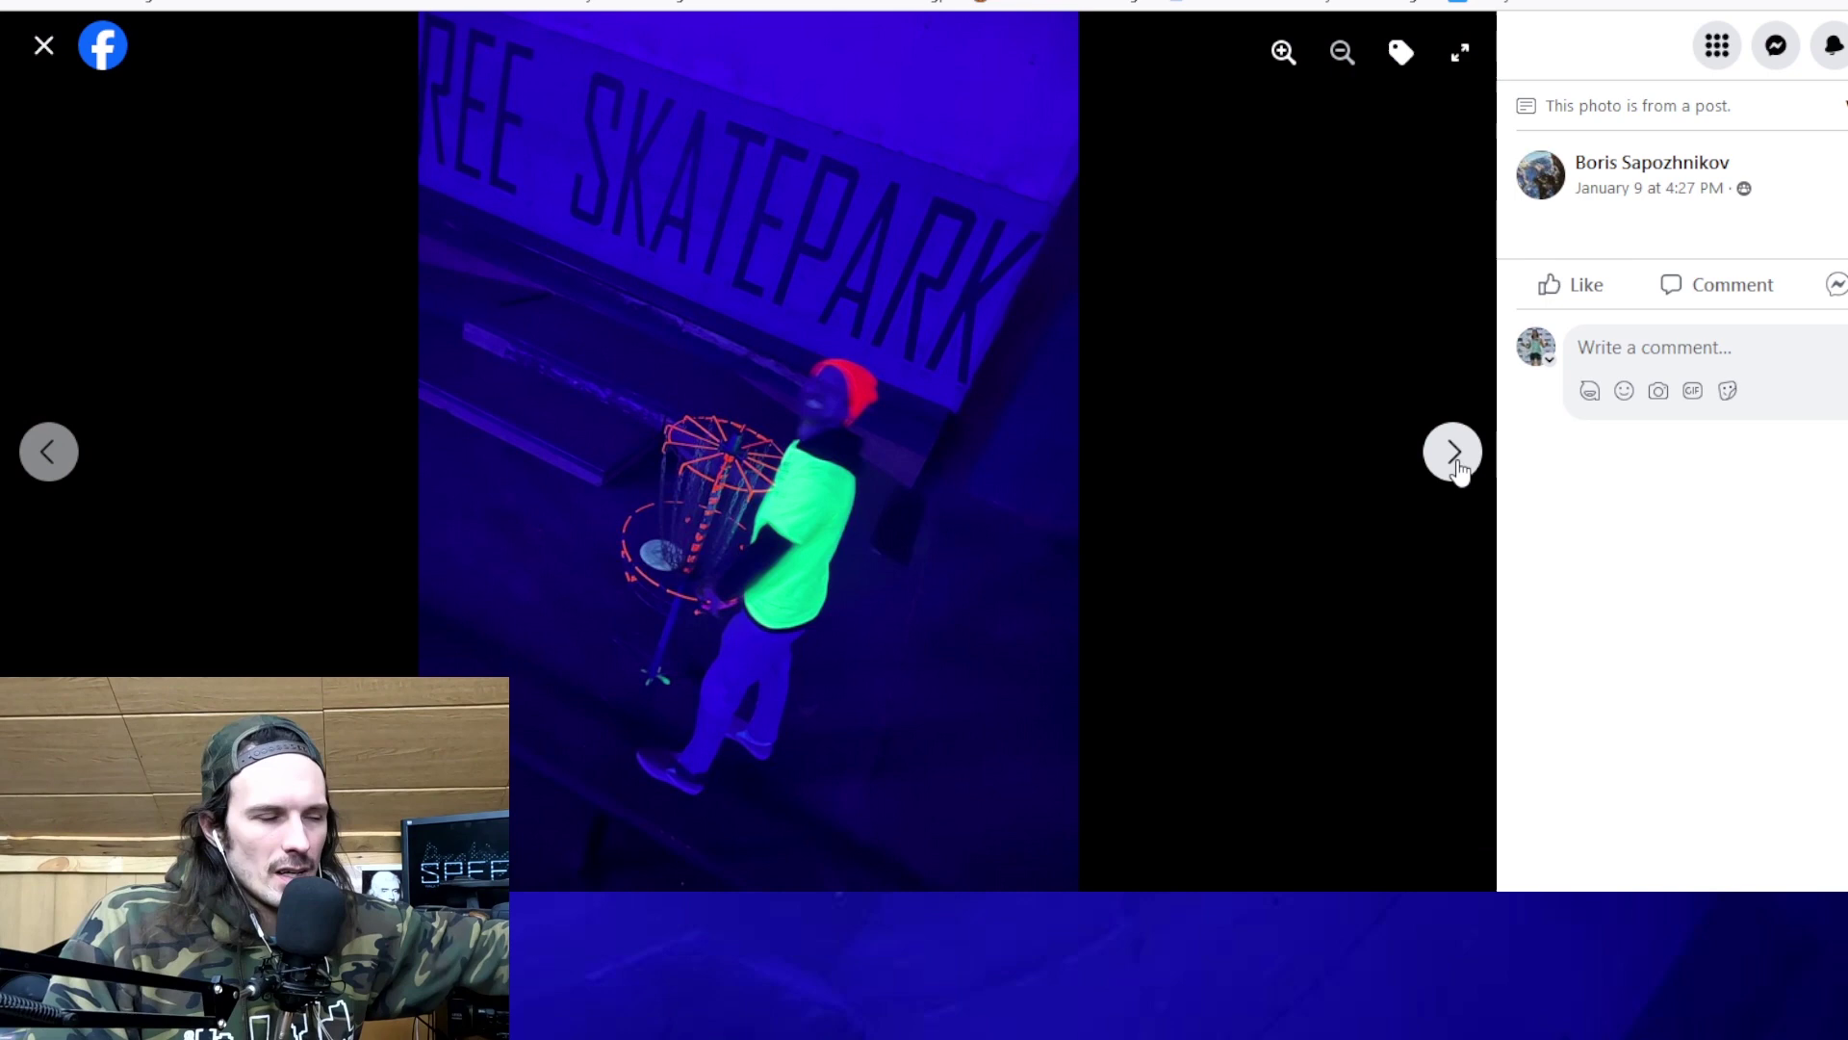
click(1456, 462)
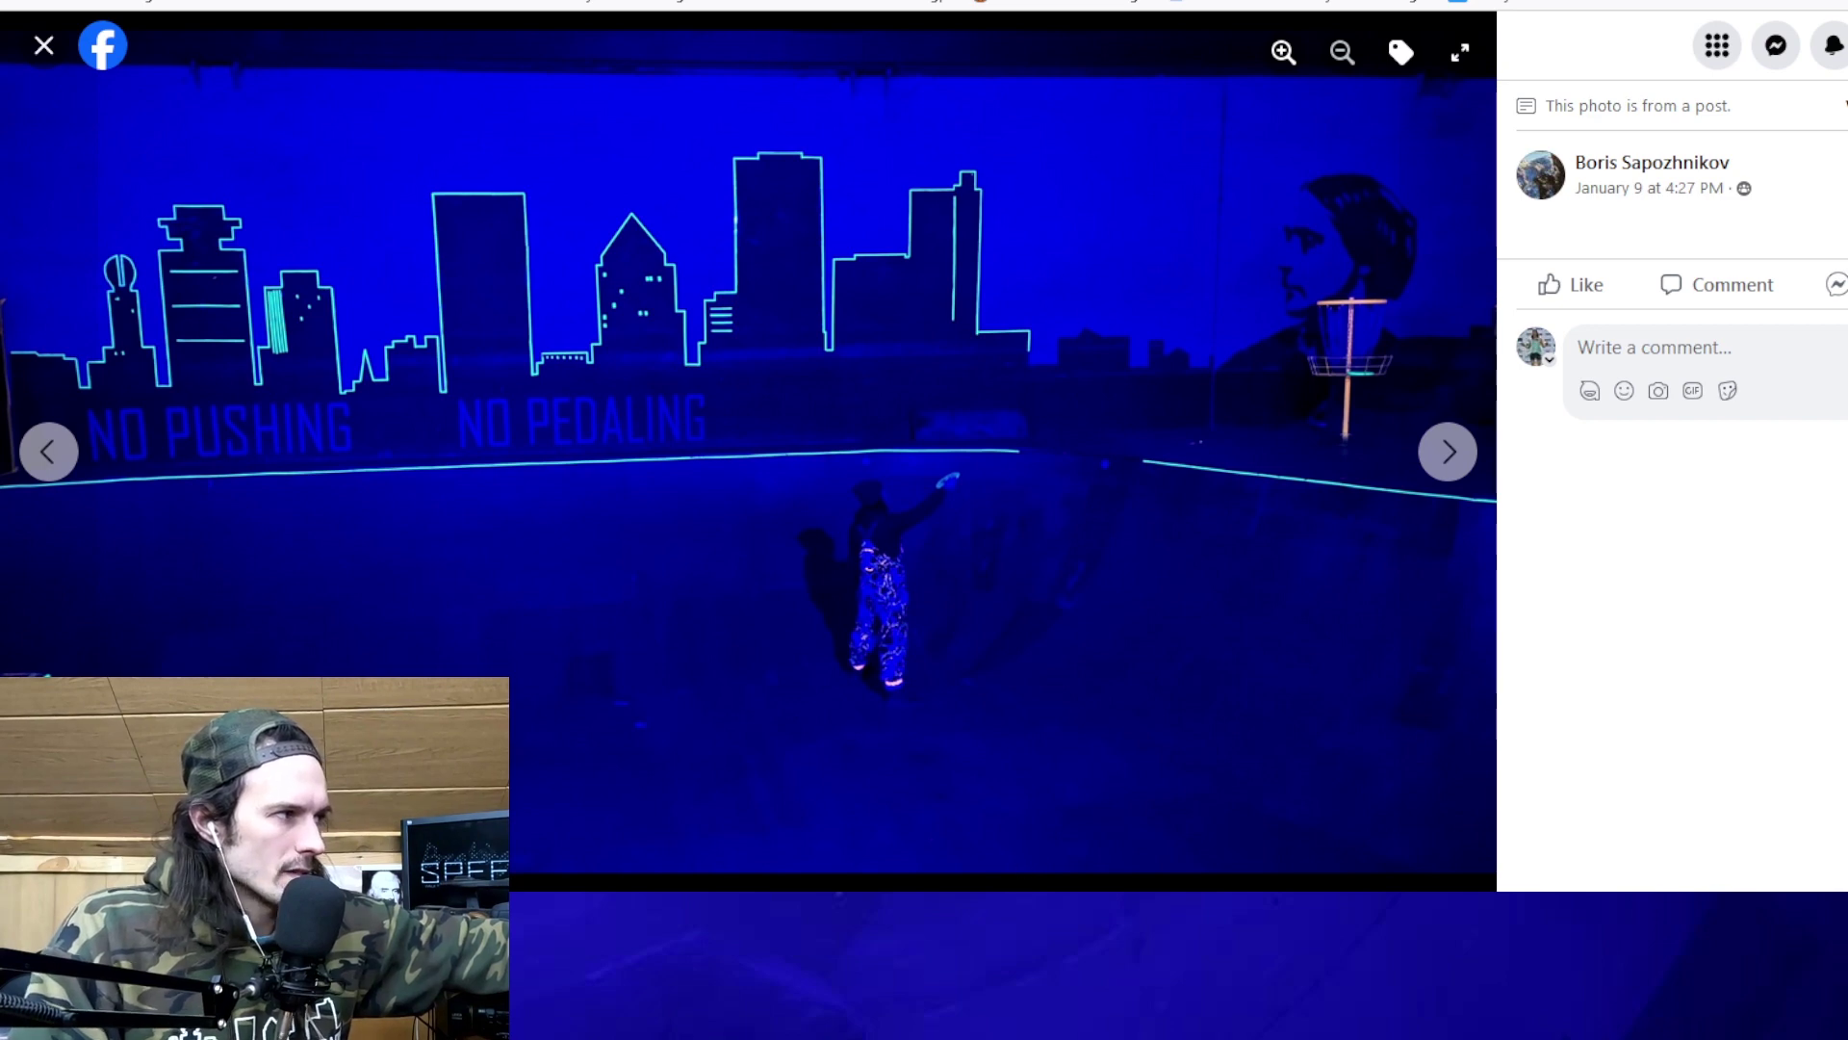
Switch to the Scorecard 2024 week 2 spreadsheet and examine the yellow-highlighted aces on hole 7.
key(ctrl+Tab)
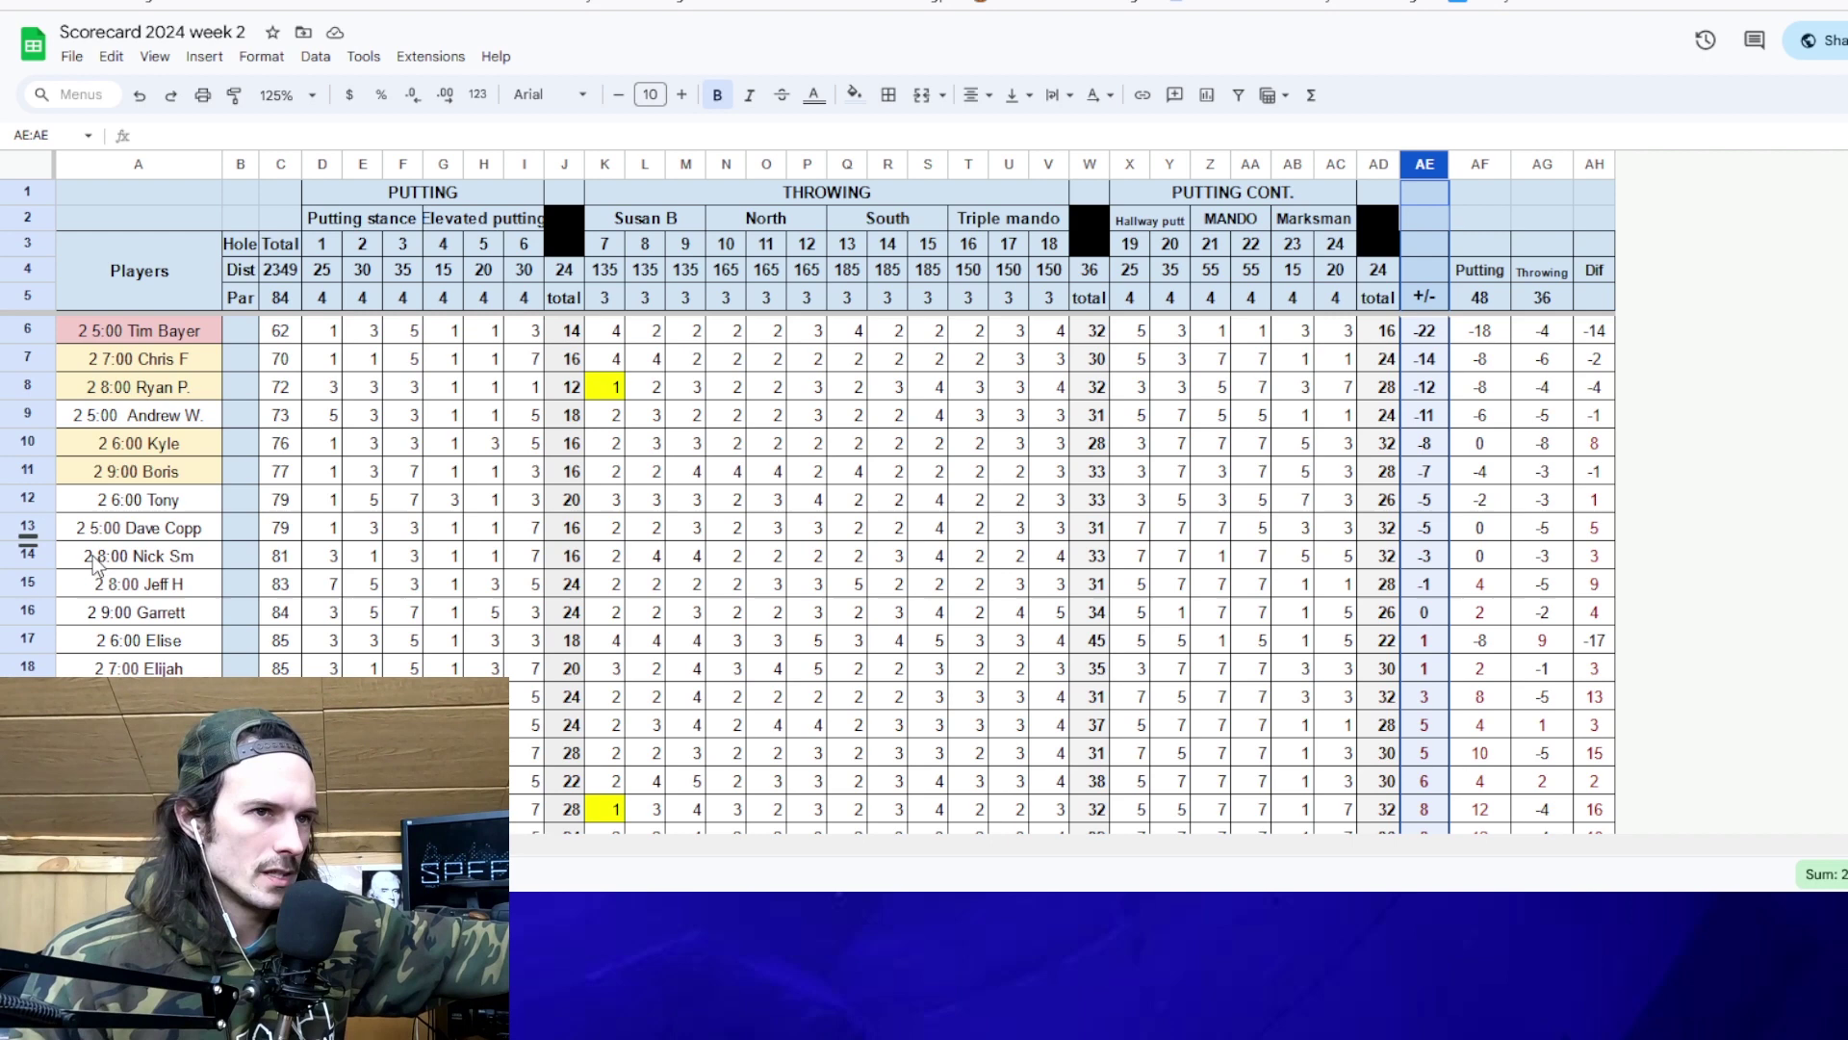
click(616, 390)
scroll(616, 390, down, 3)
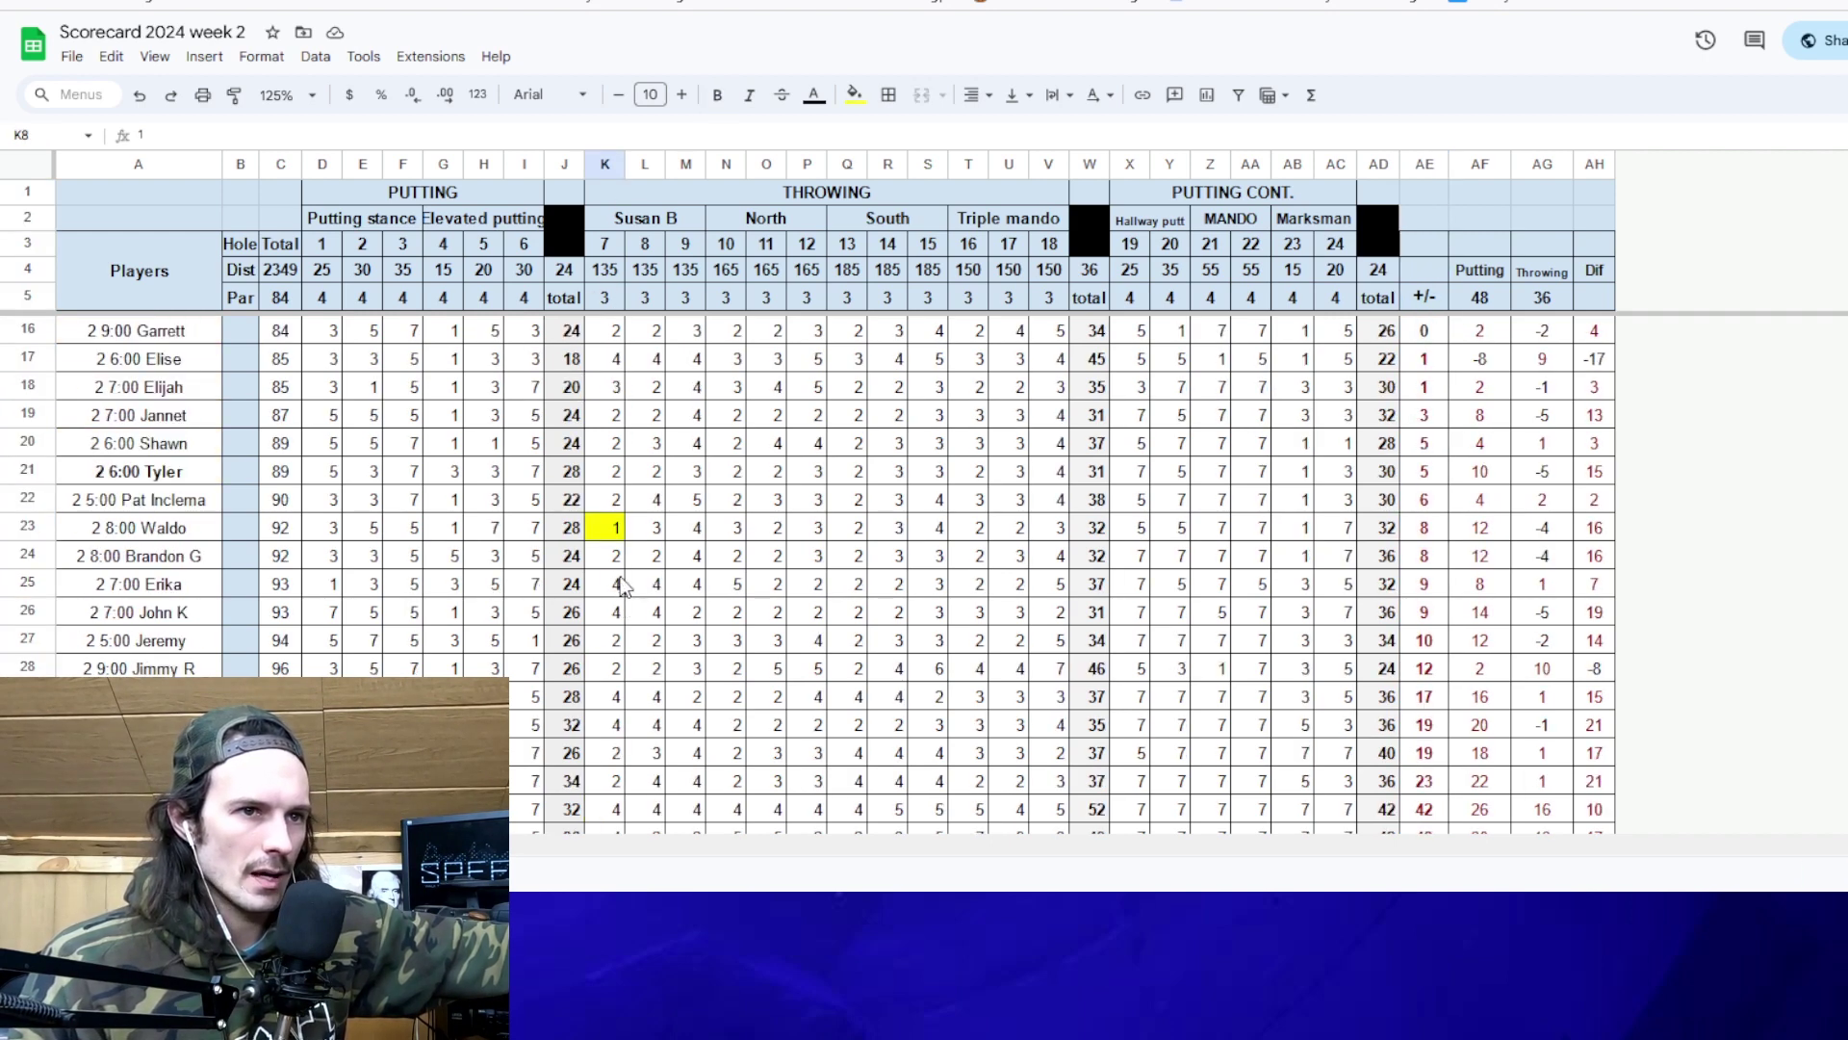
drag(618, 529, 97, 554)
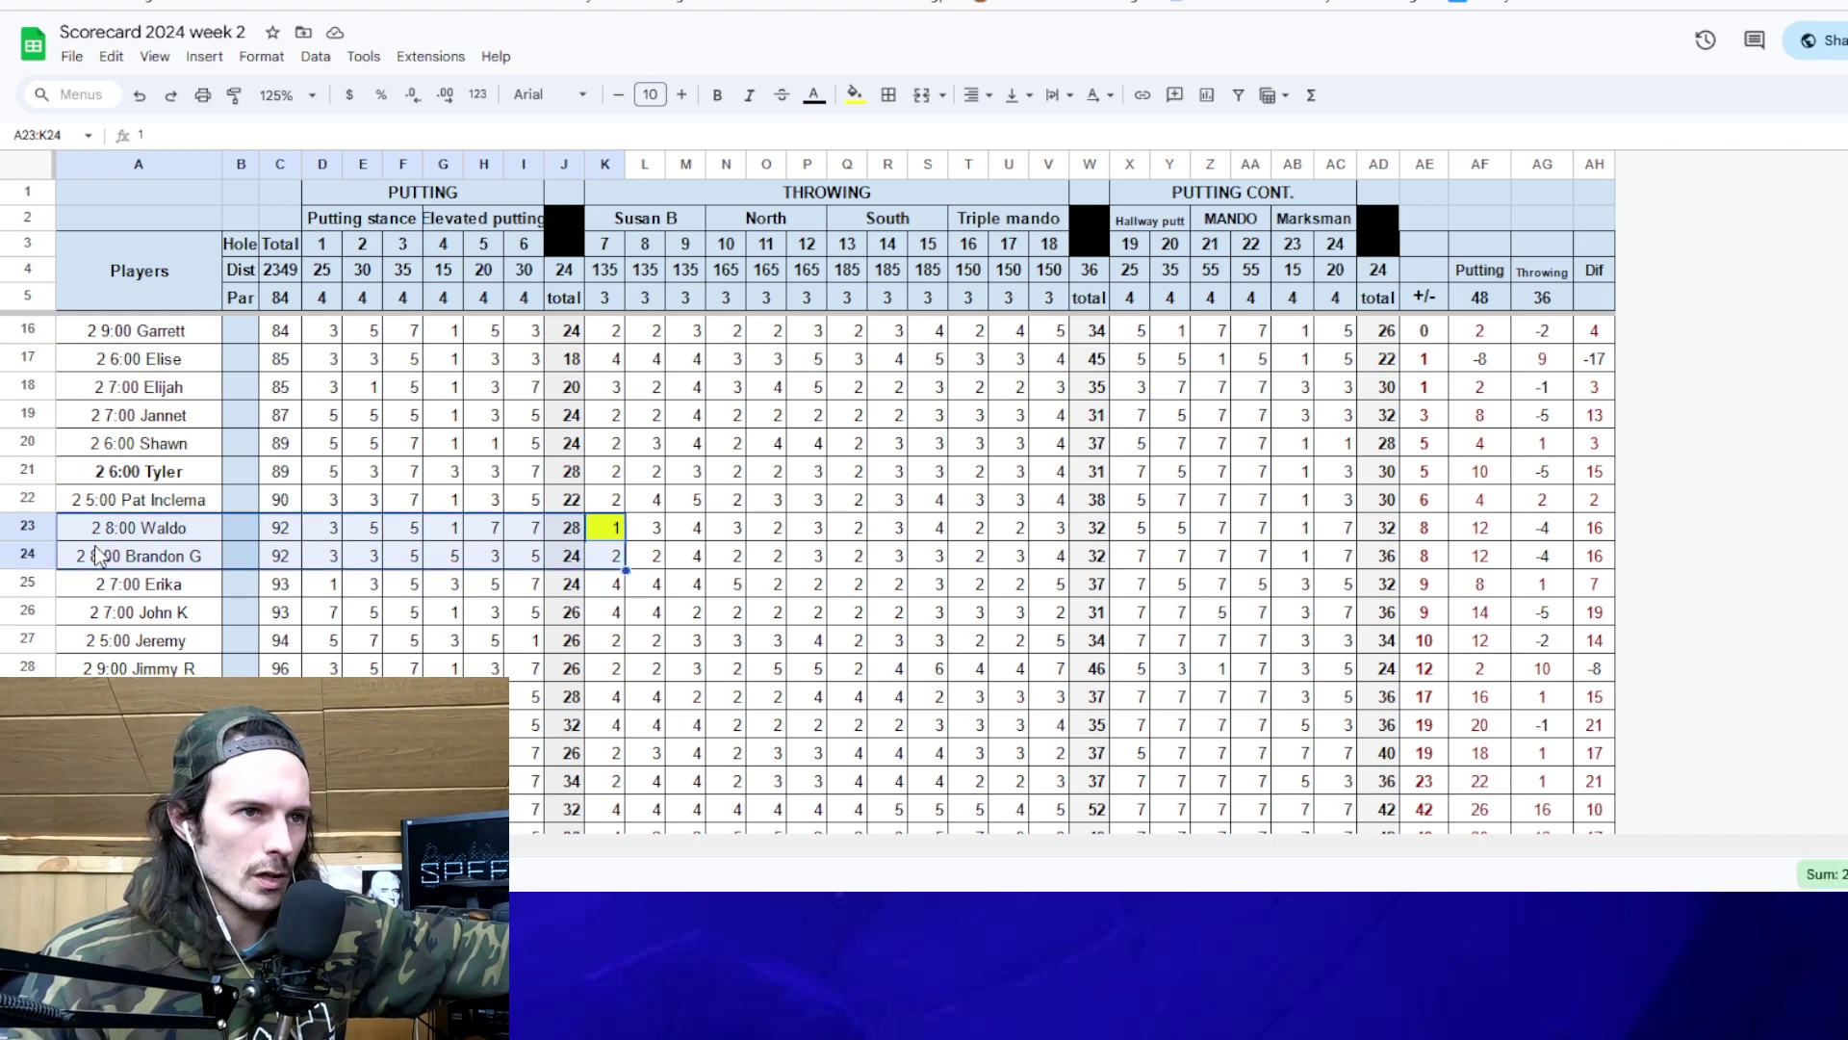
scroll(765, 570, up, 3)
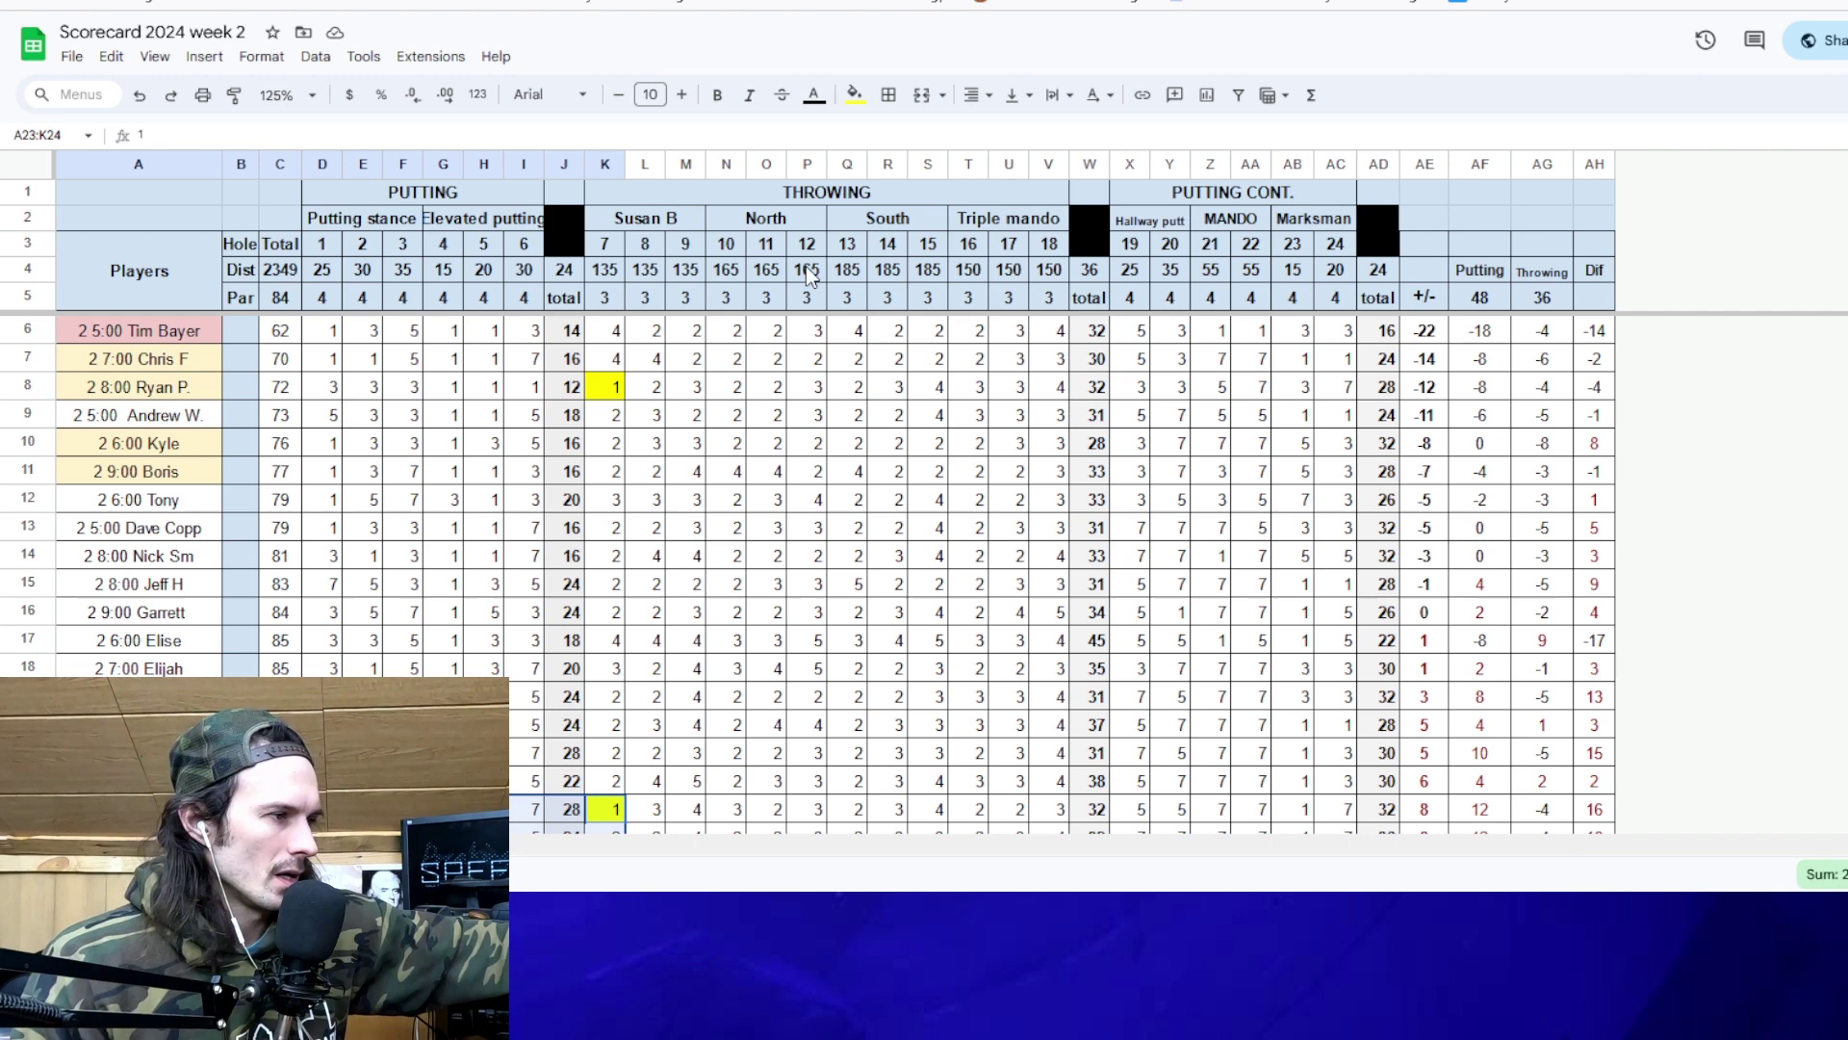
Examine the leading players' +/- scores in column AE and their entries in the Players column.
click(1425, 336)
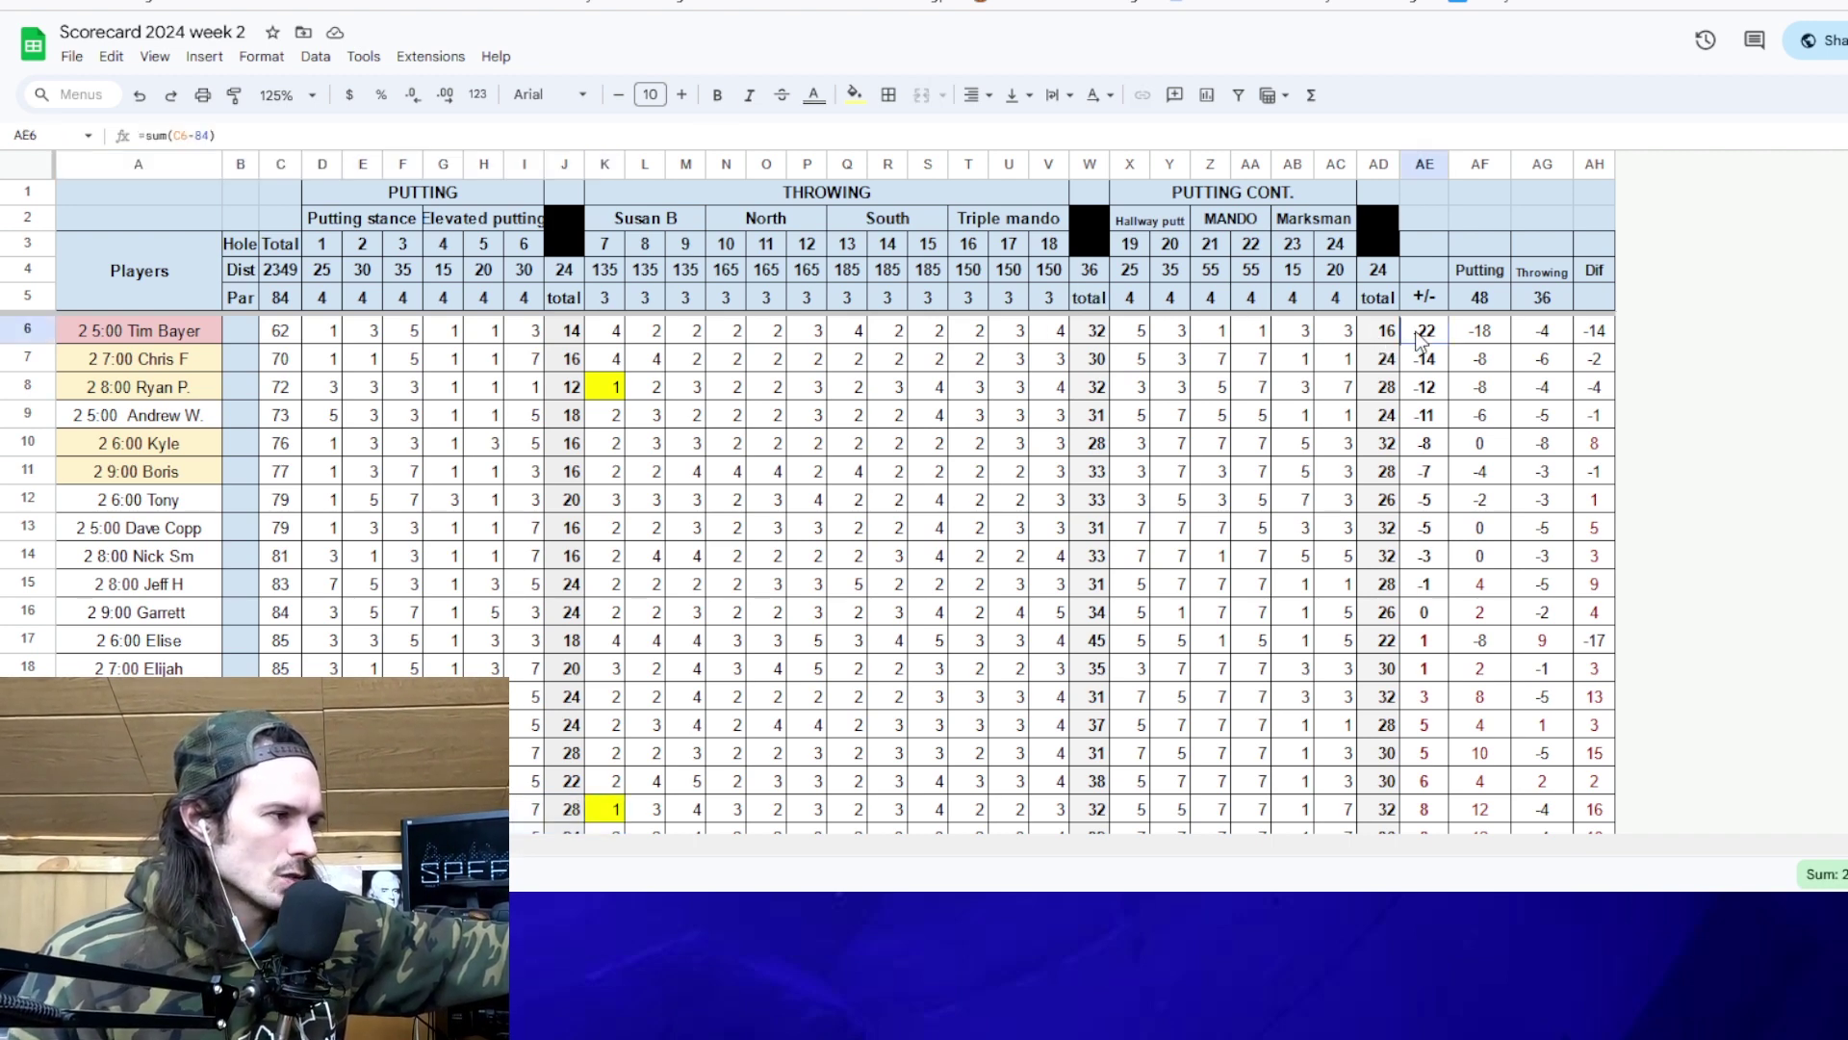
click(1429, 362)
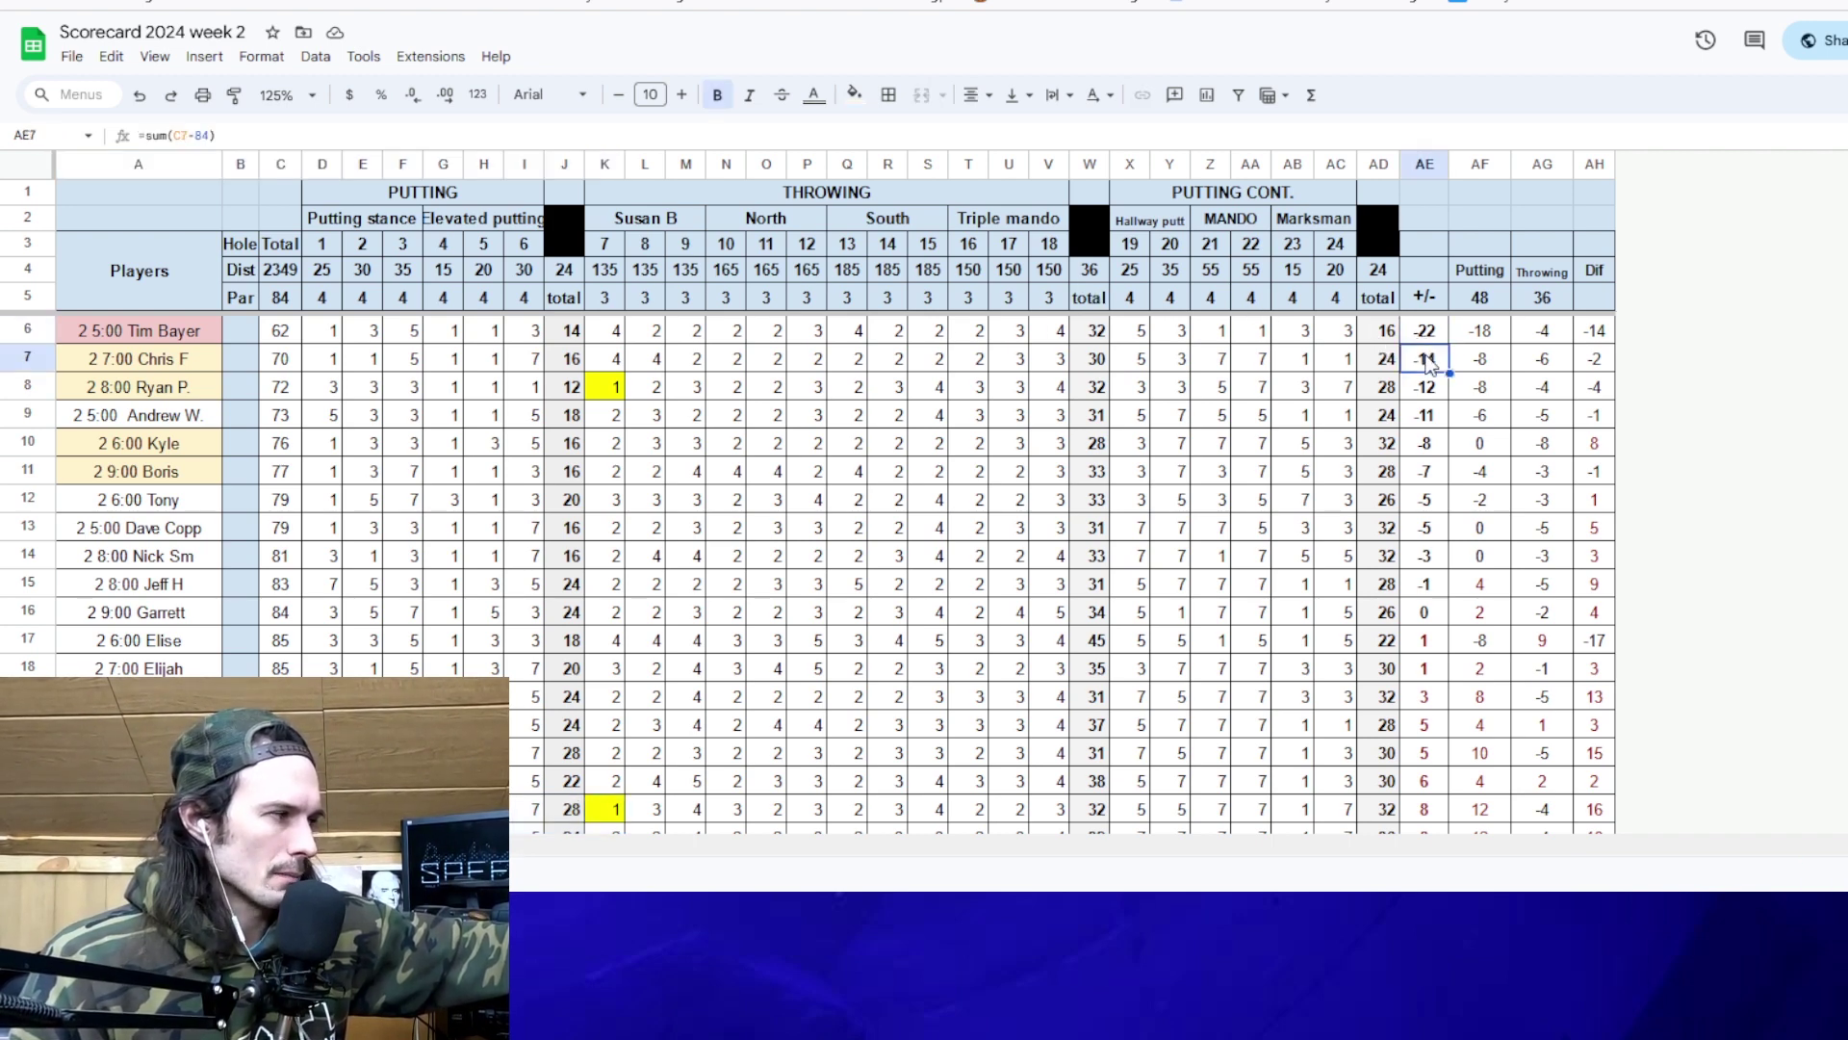
click(1432, 418)
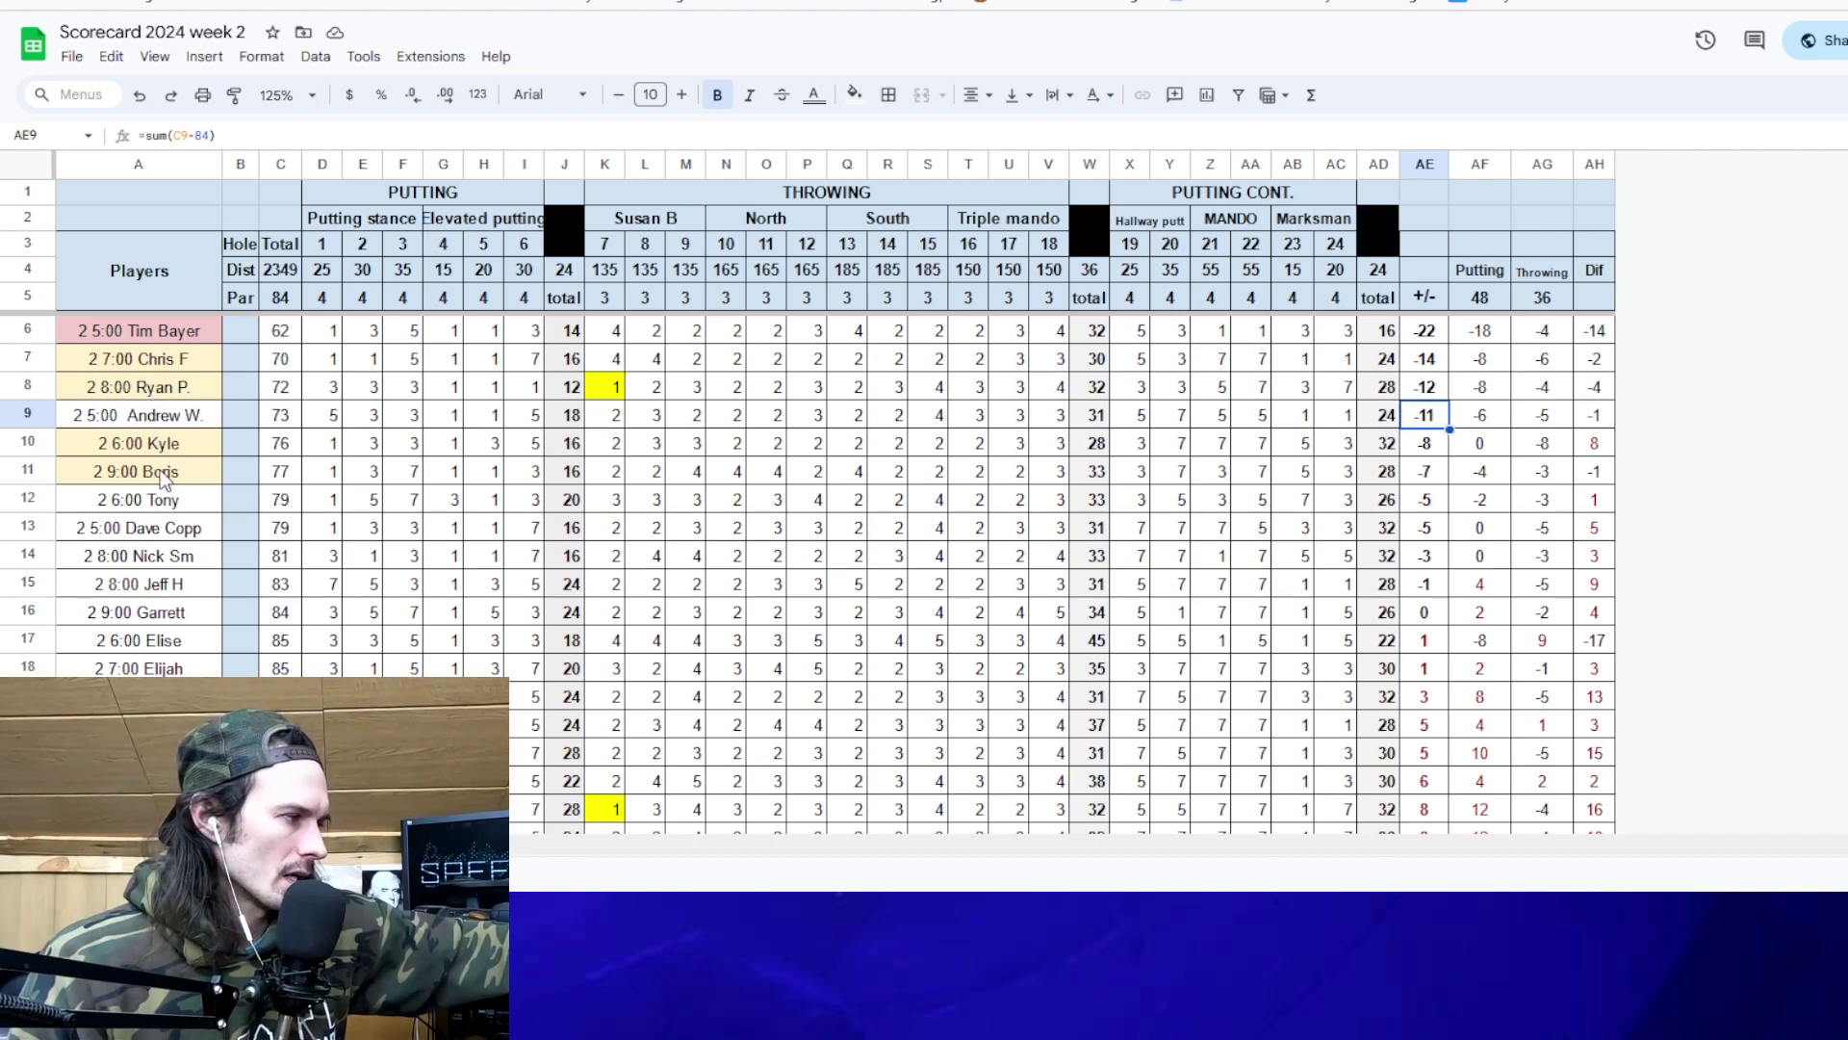
scroll(164, 491, down, 7)
scroll(193, 529, up, 7)
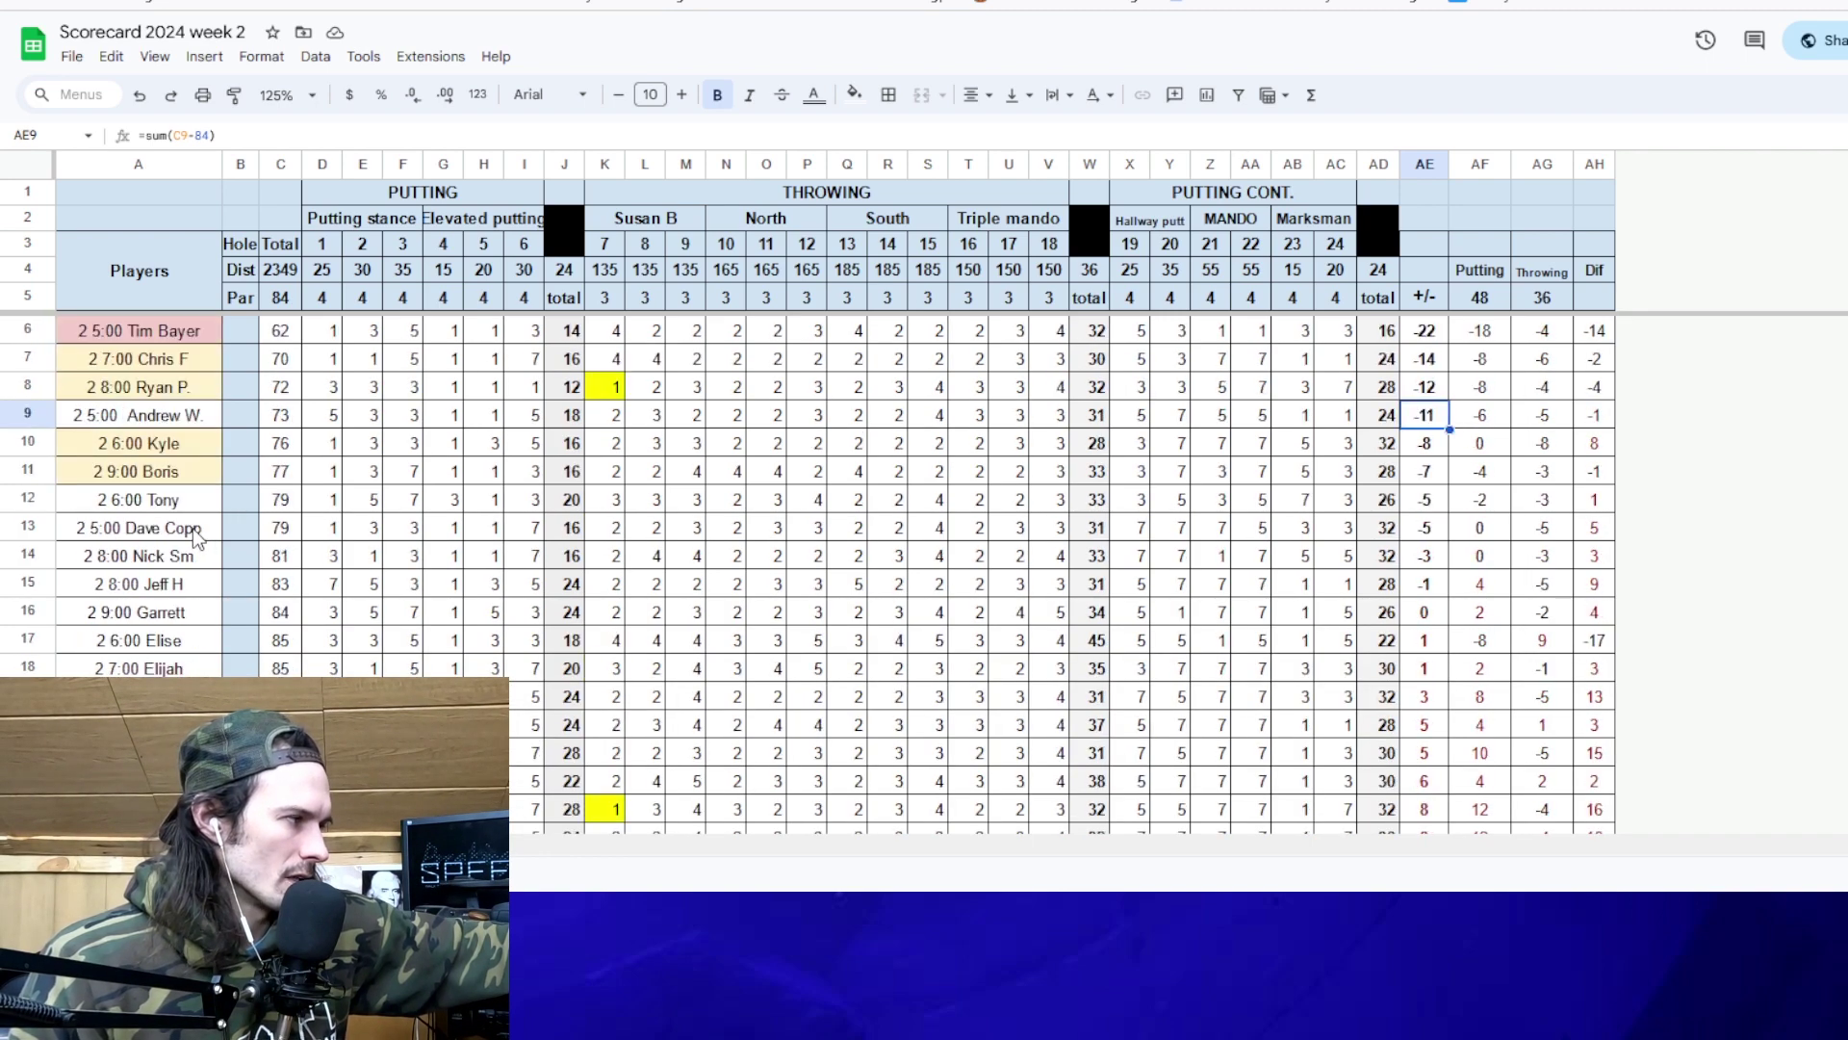
click(176, 338)
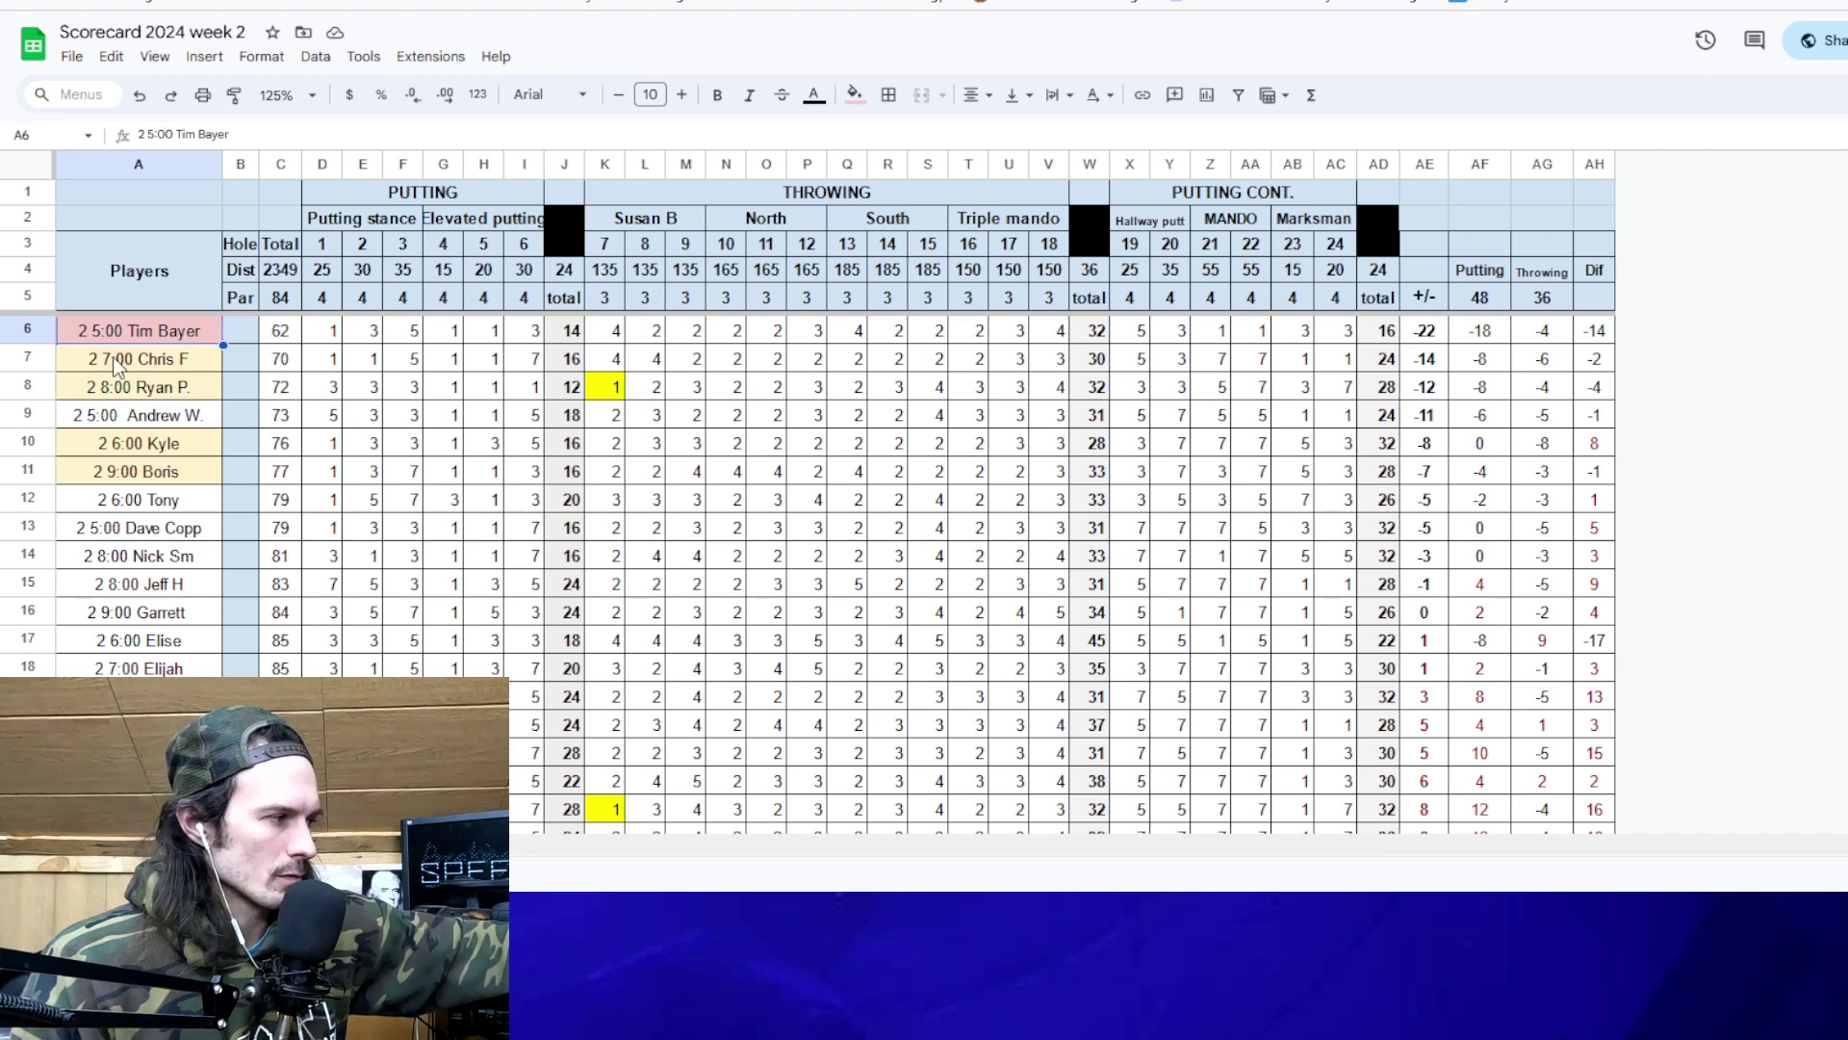
click(115, 362)
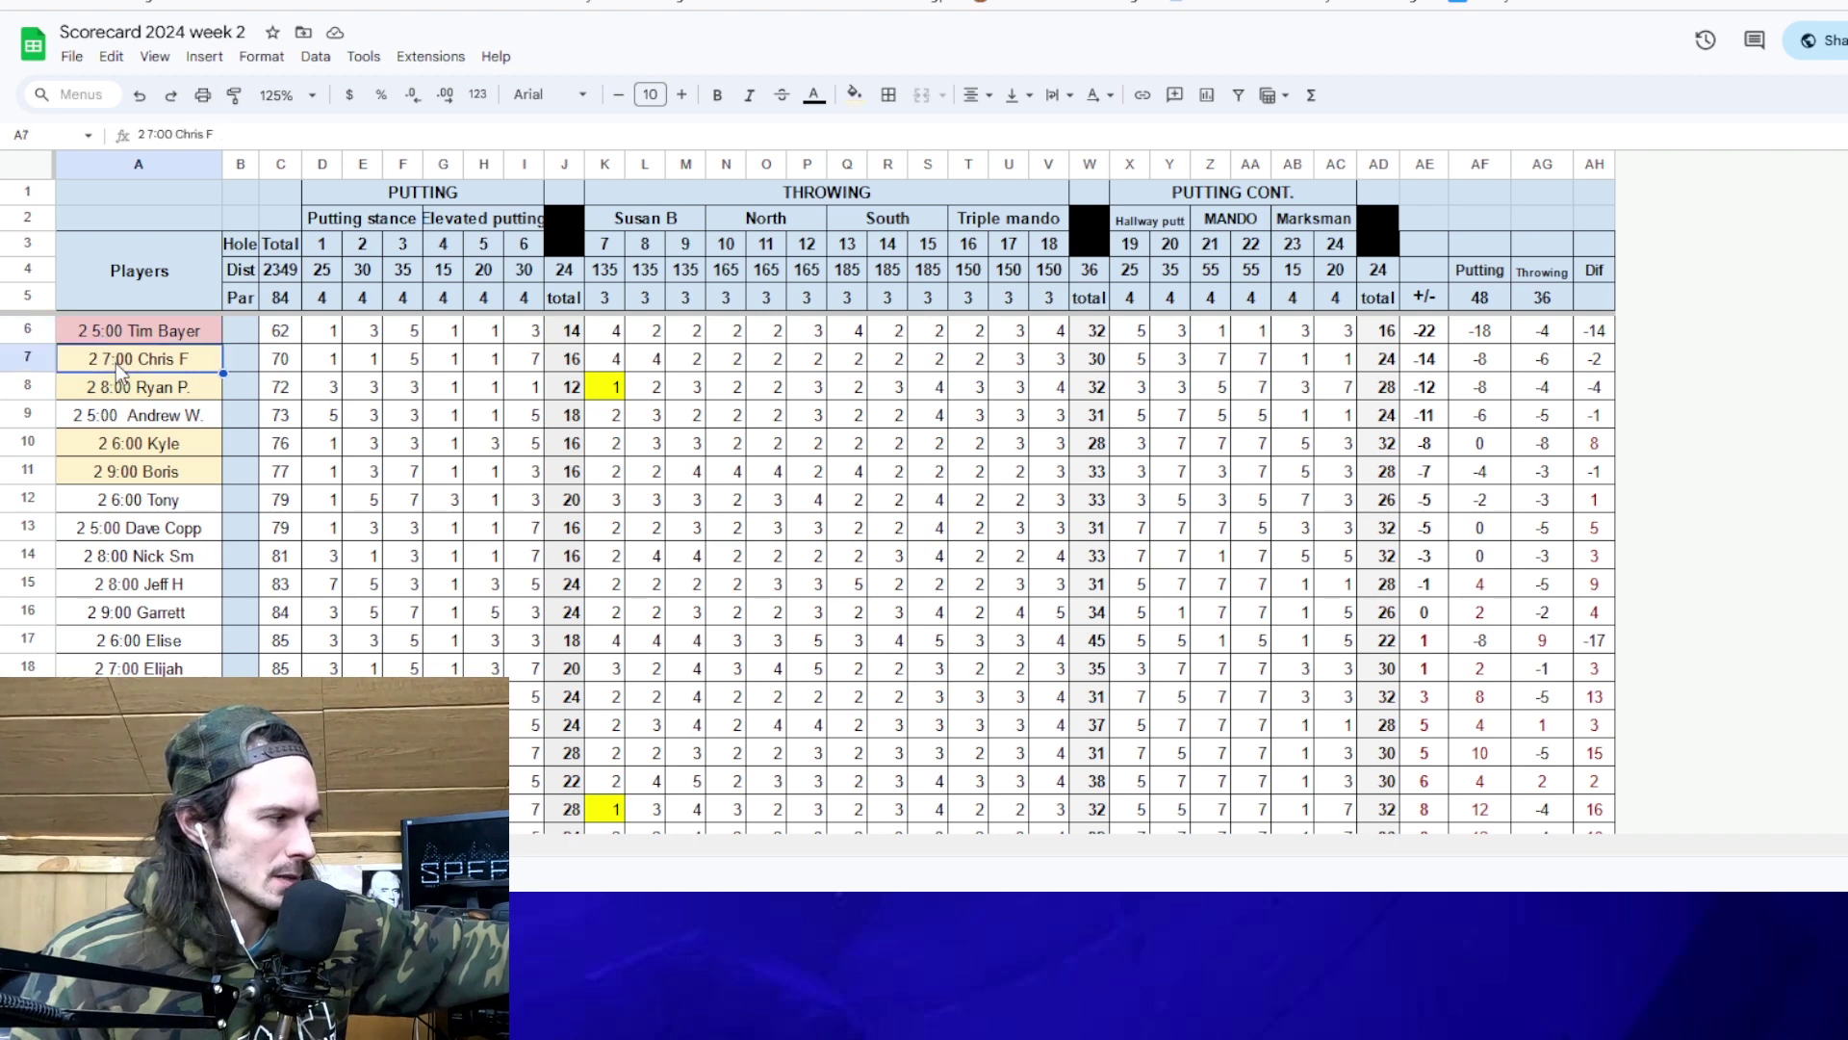
Sort the week 2 scorecard A to Z by the Putting column, and re-sort it A to Z by the Throwing column.
click(1495, 171)
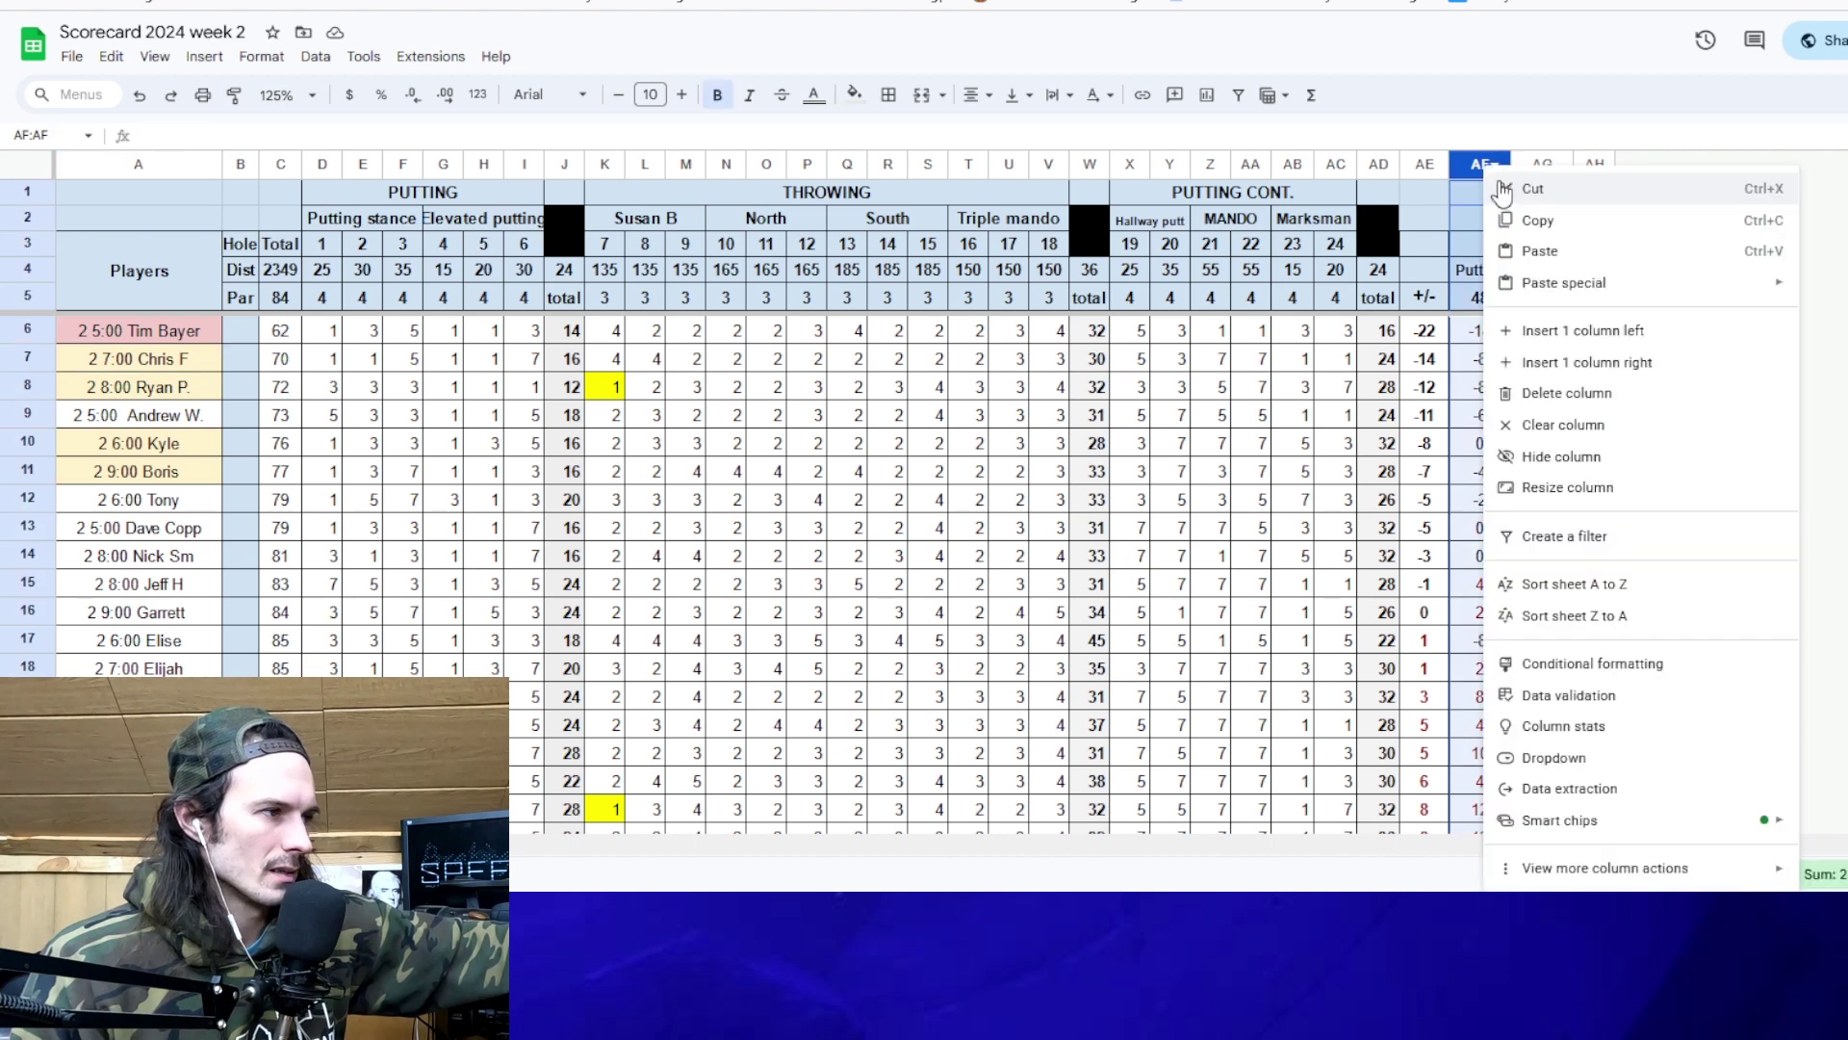
click(1587, 586)
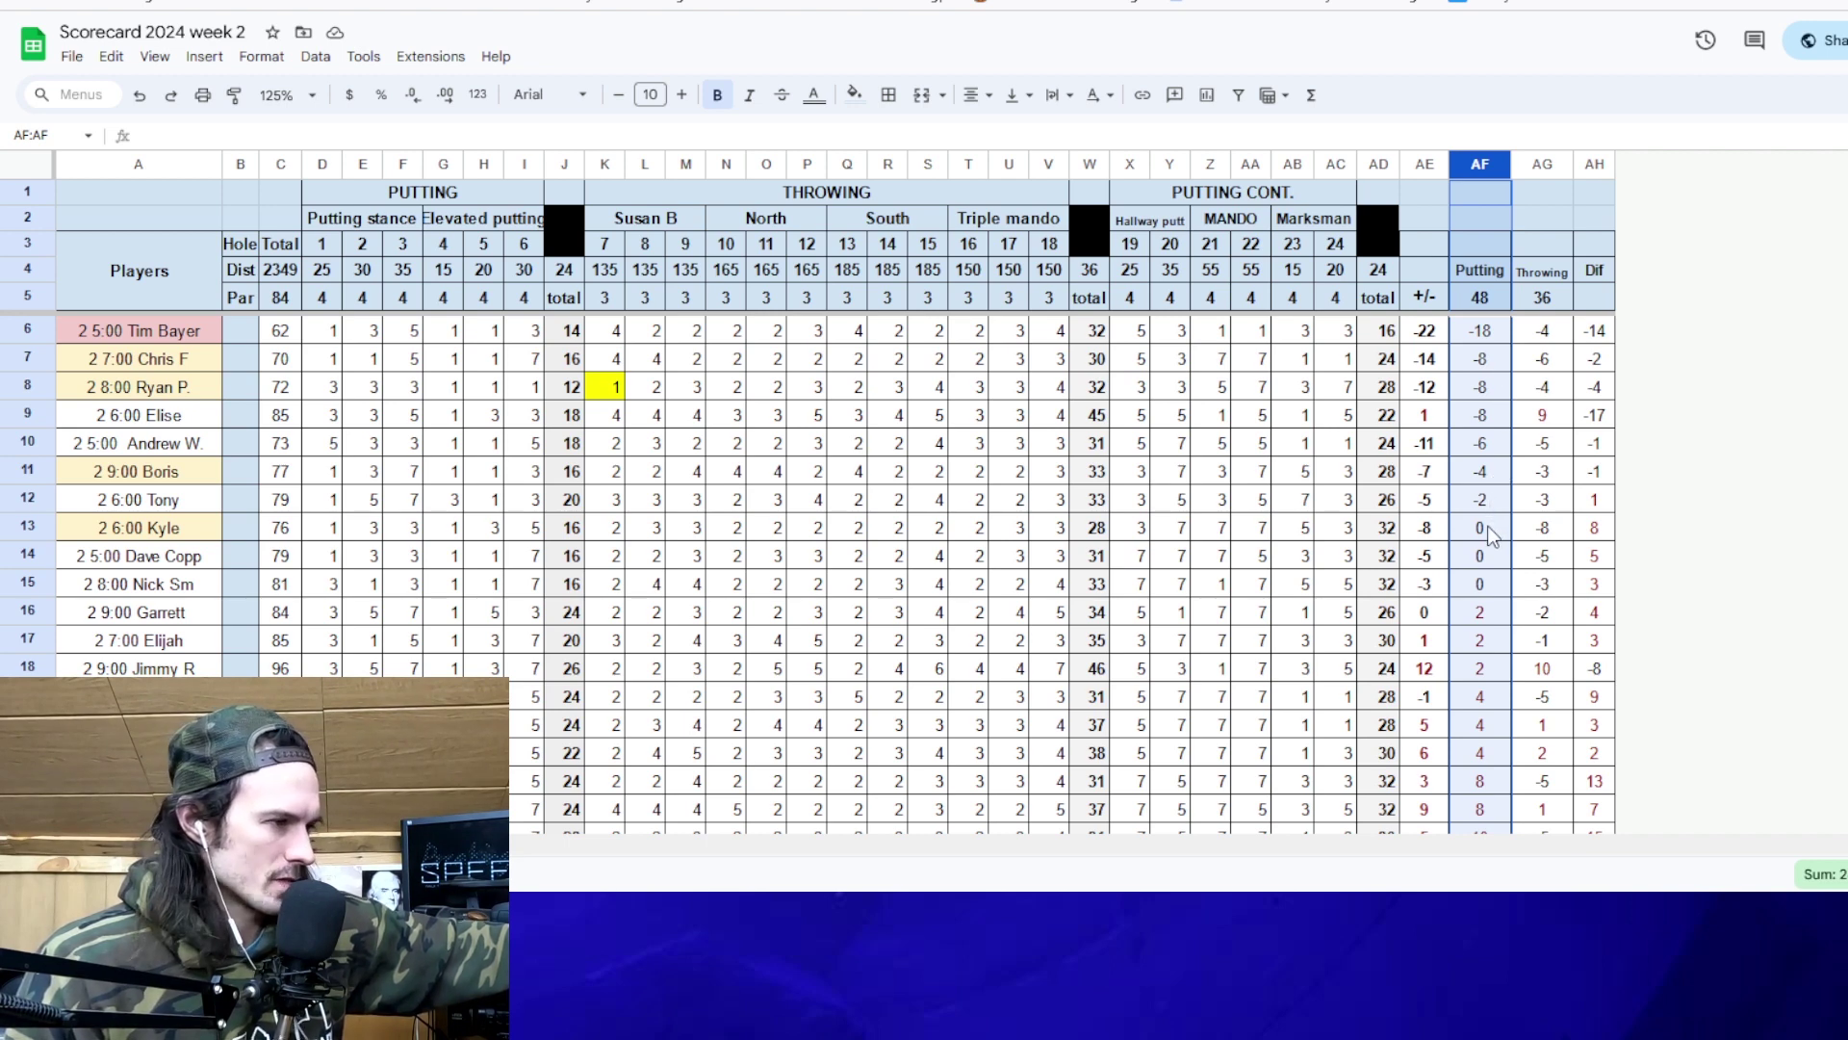
click(1485, 339)
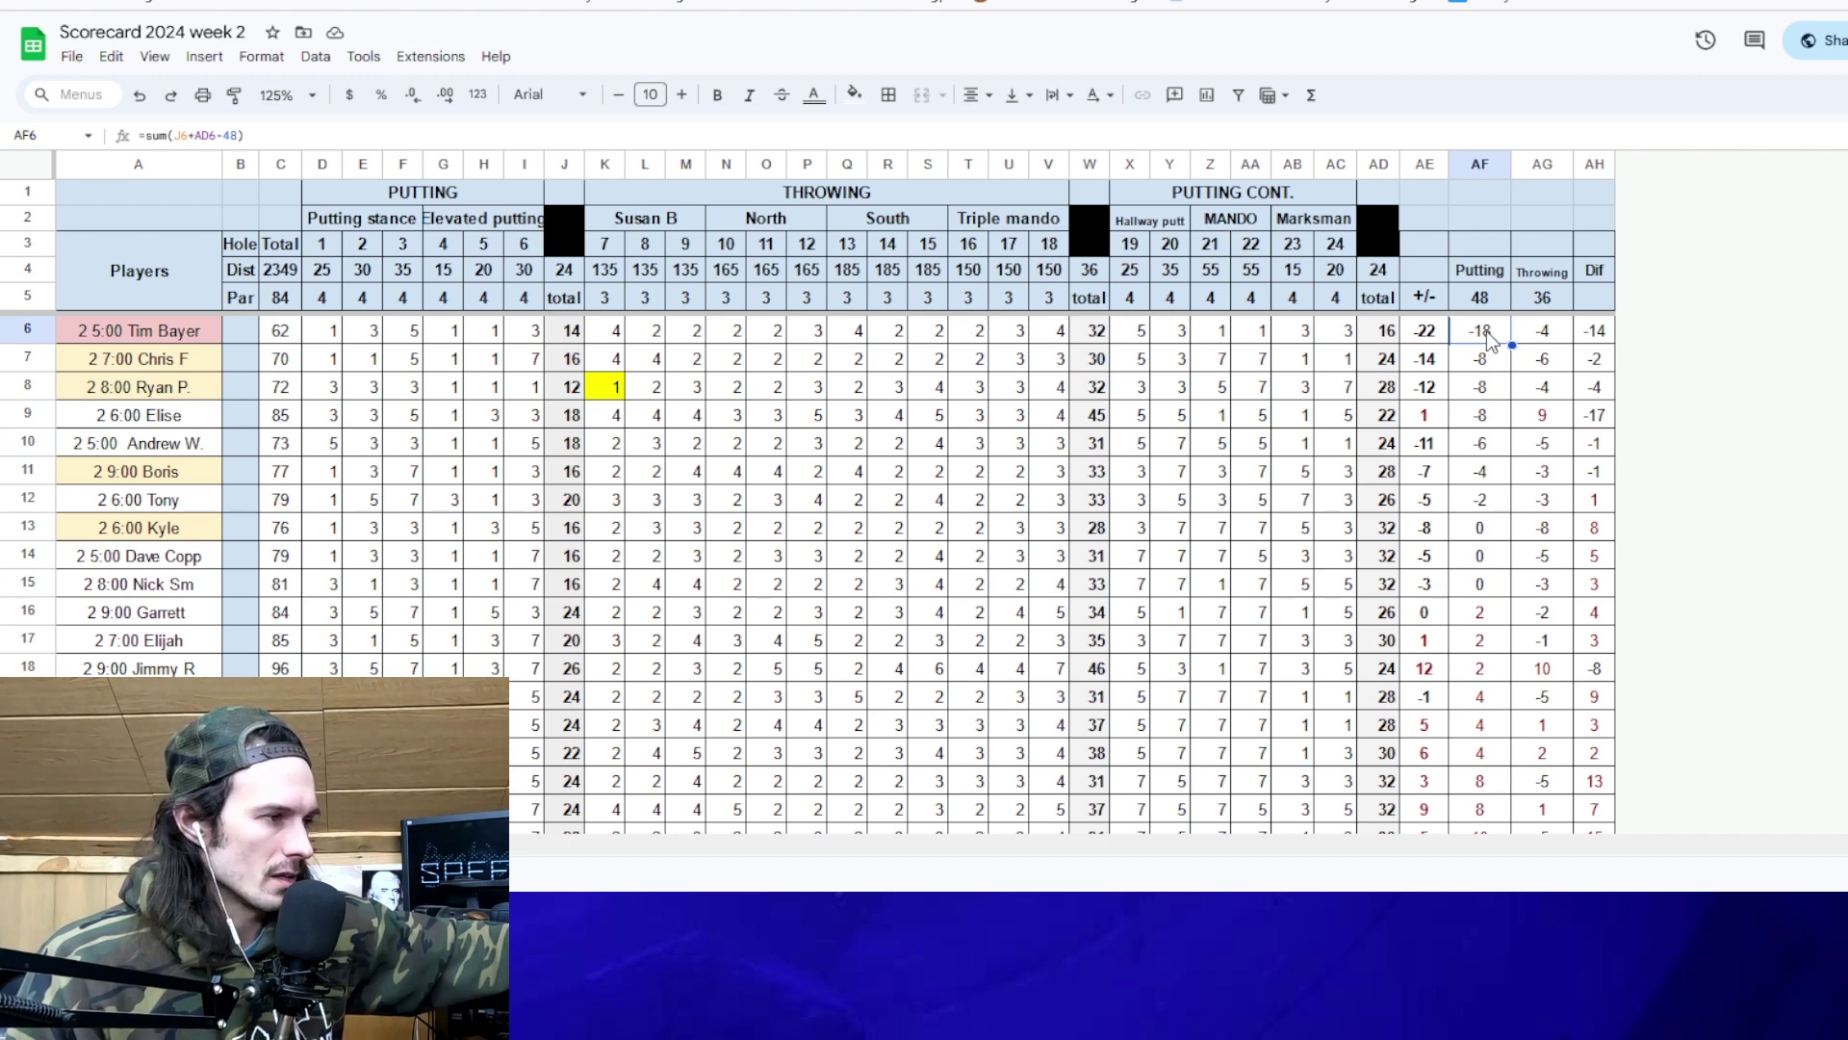
right_click(1548, 165)
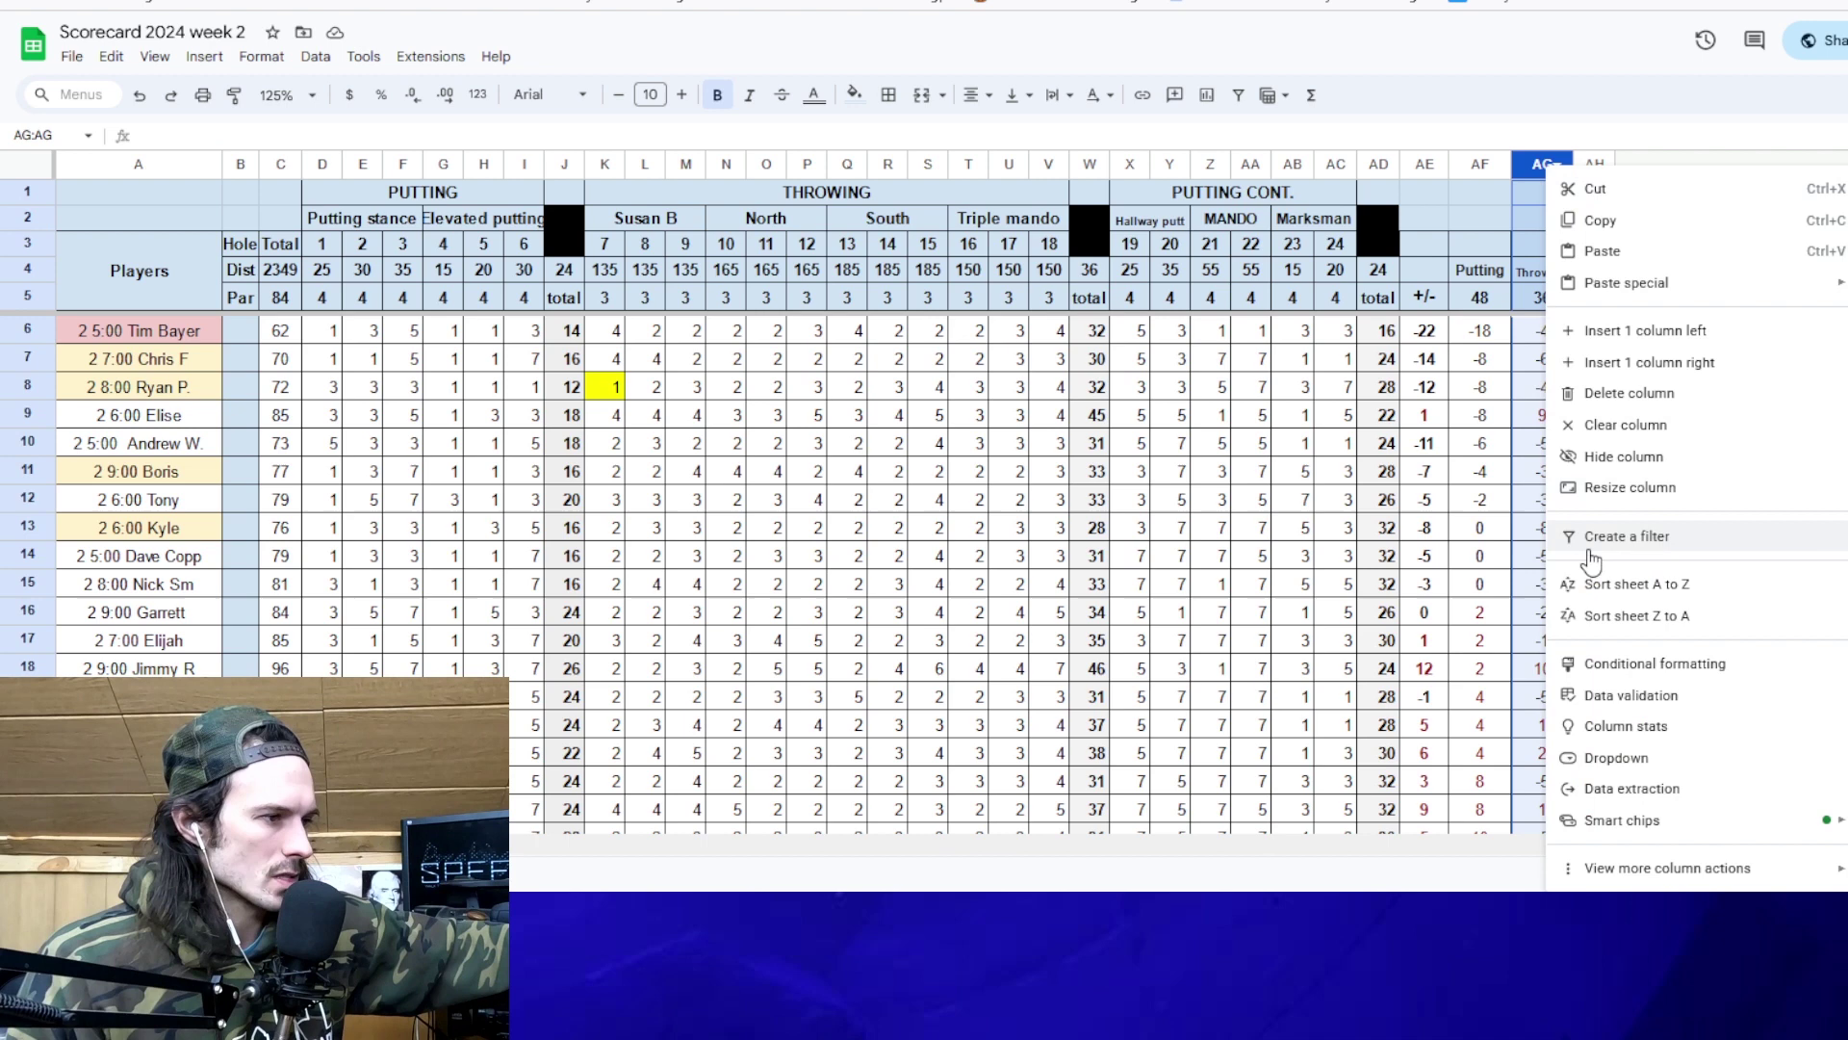
click(1601, 586)
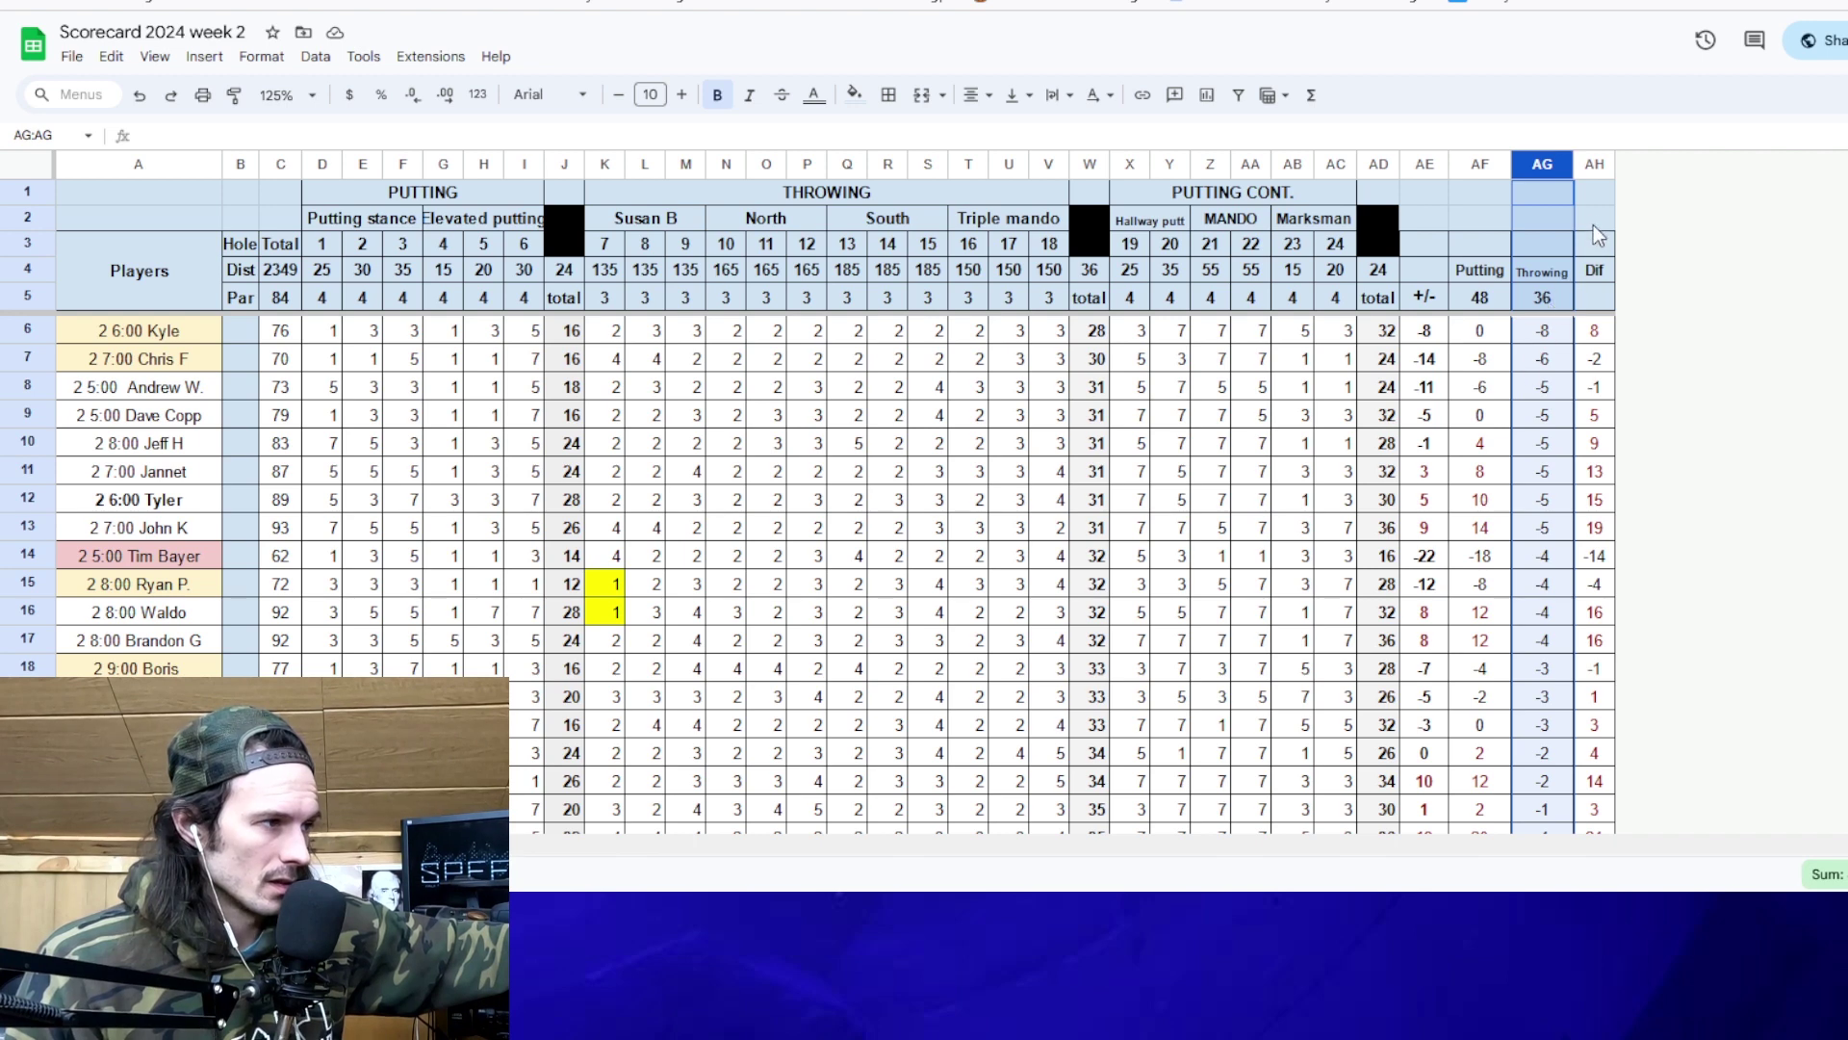
Sort the week 2 scorecard A to Z by the Dif column and inspect the first two players' putting, throwing and difference values.
right_click(1598, 164)
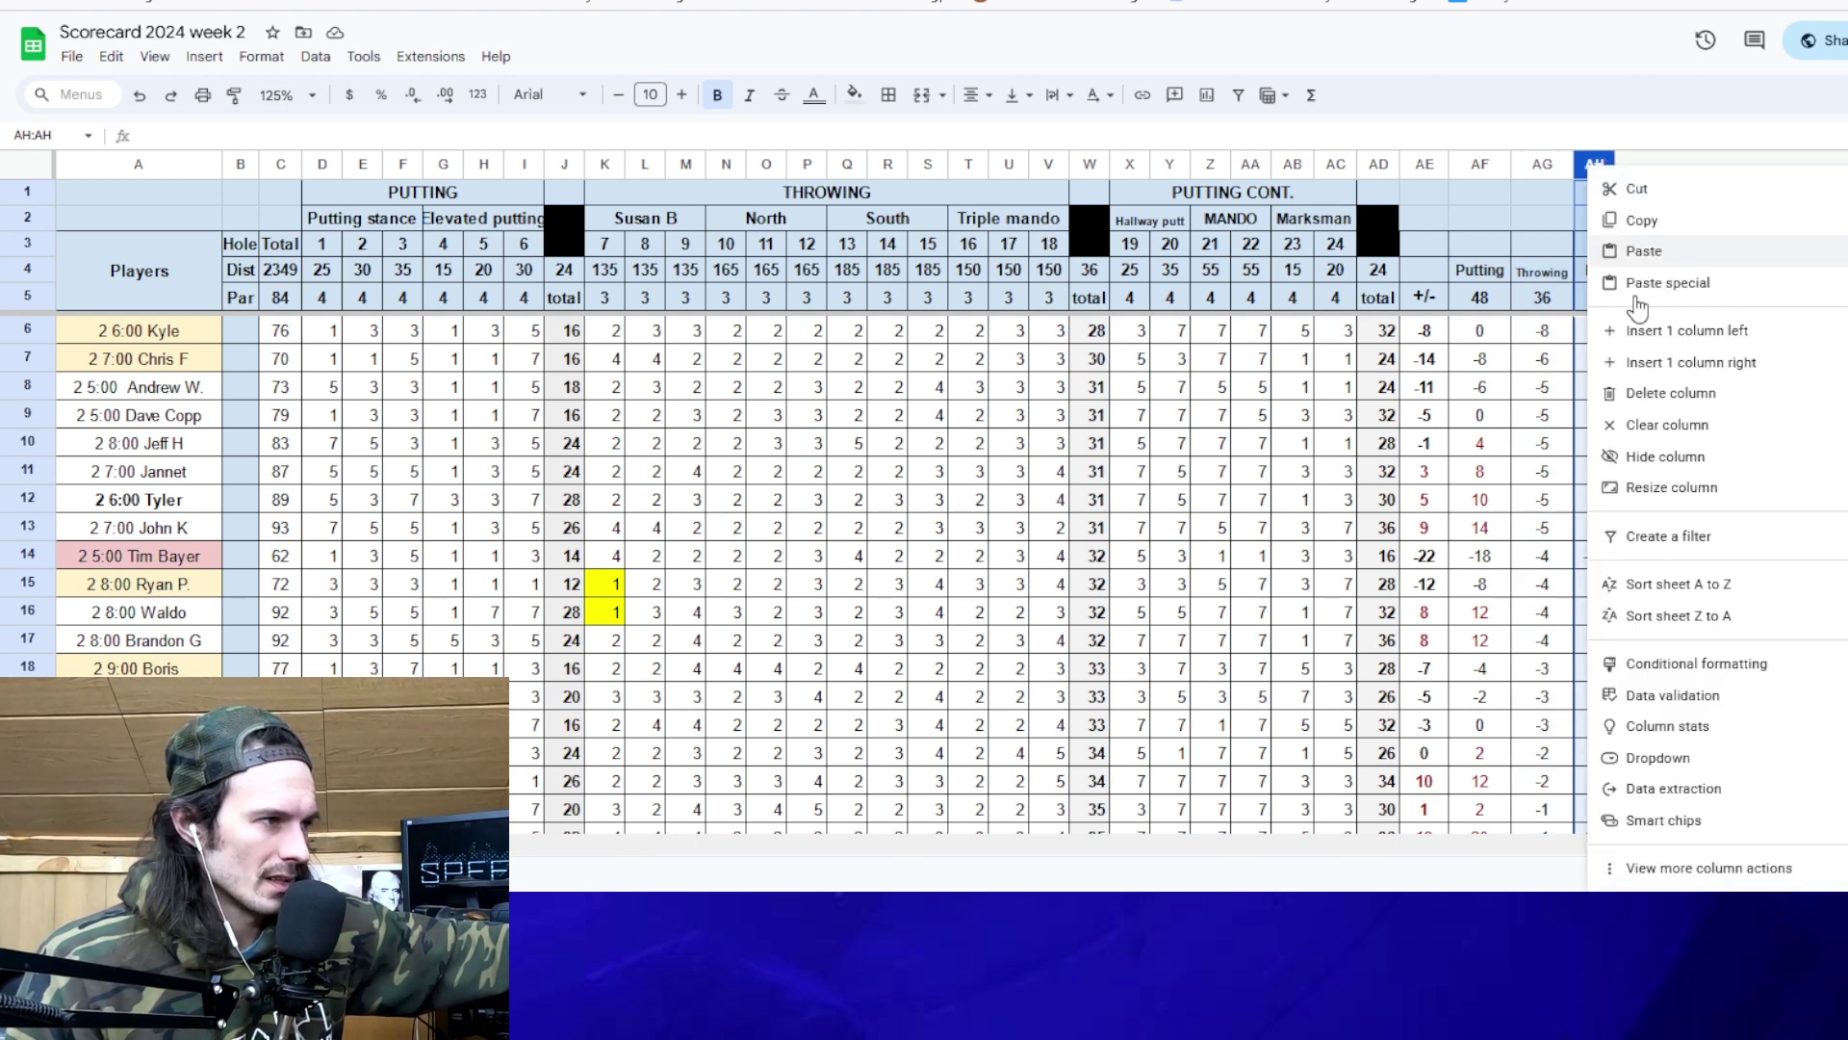
click(1666, 583)
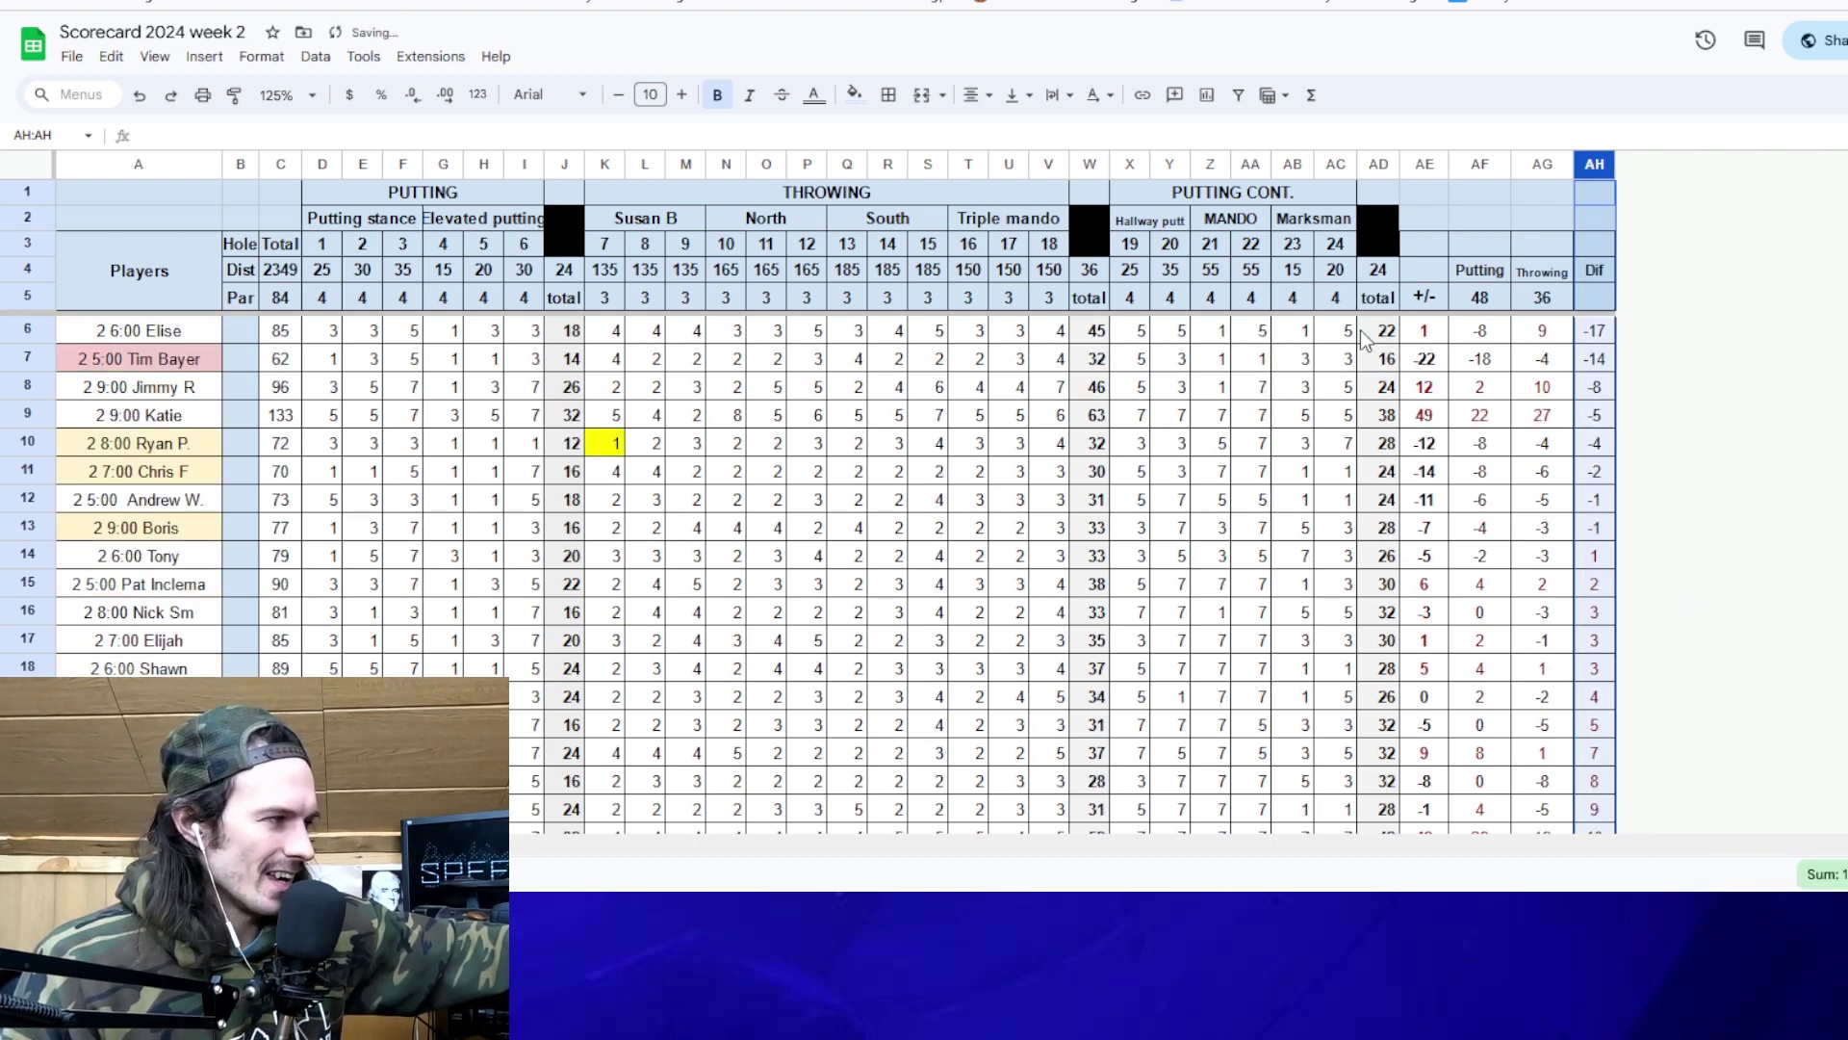
click(1579, 335)
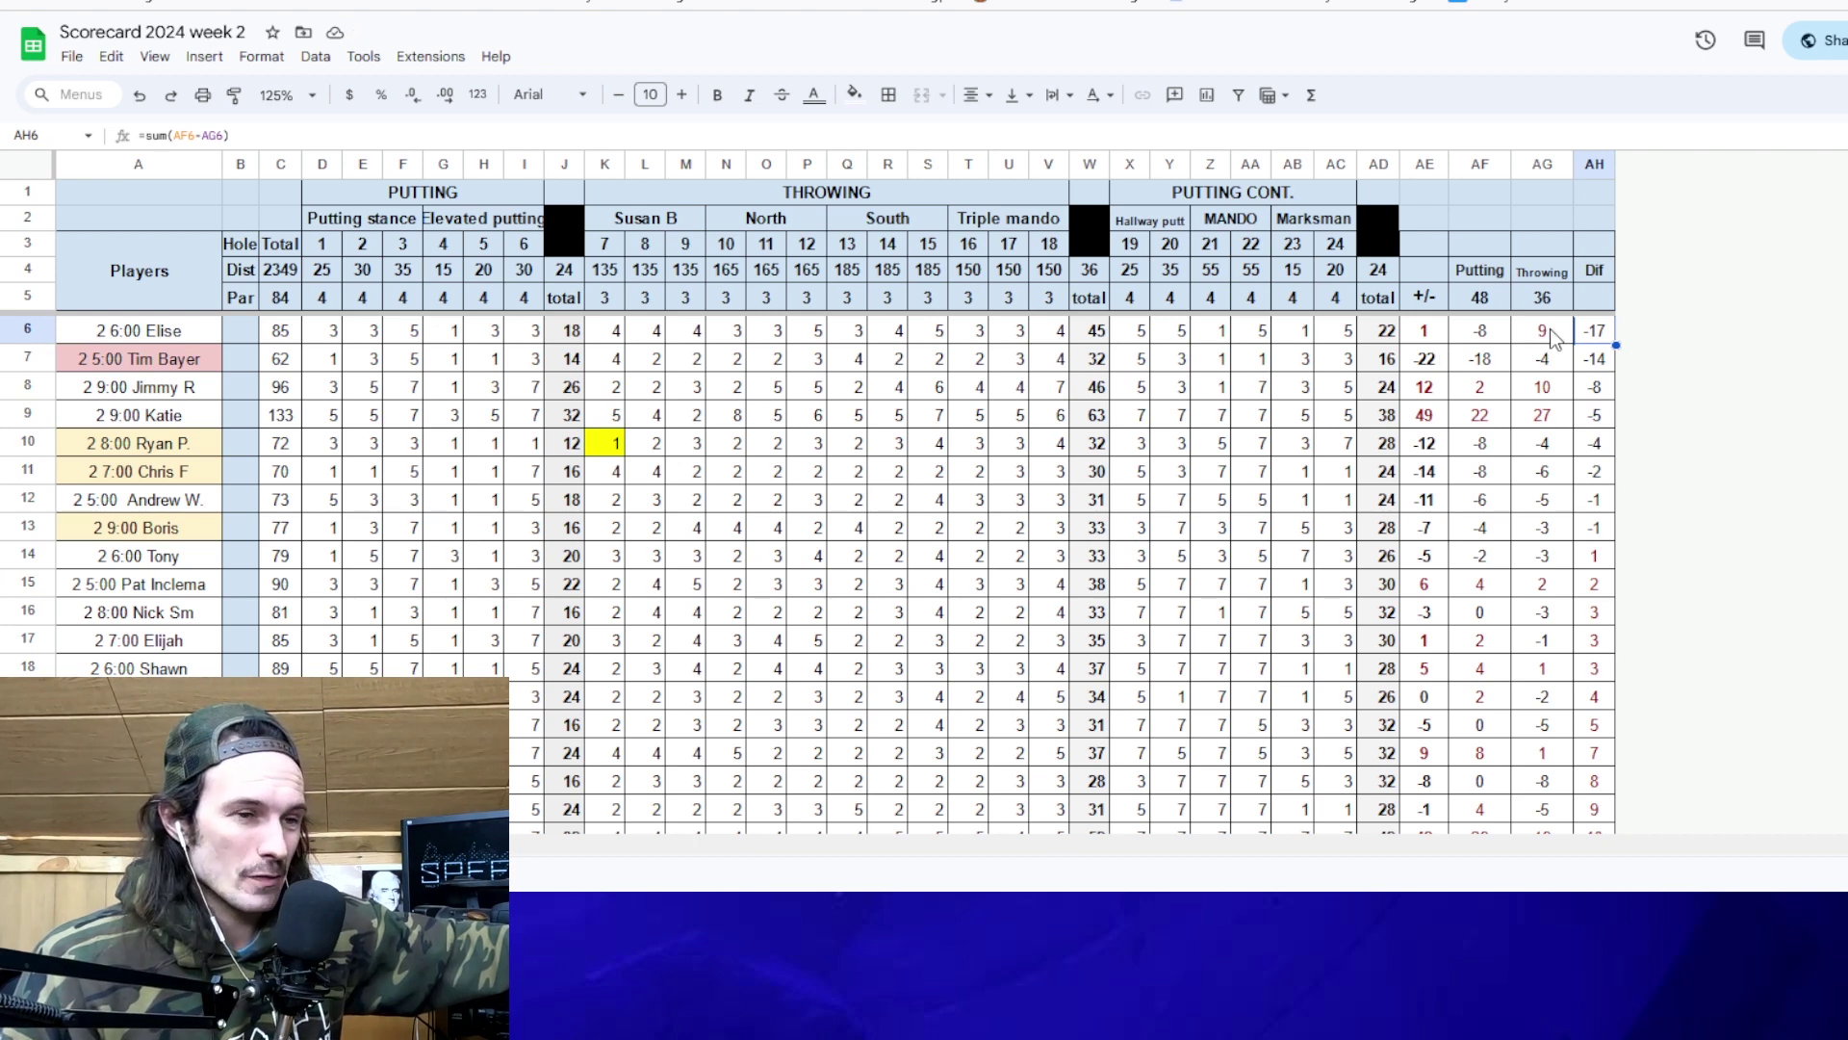
click(1503, 339)
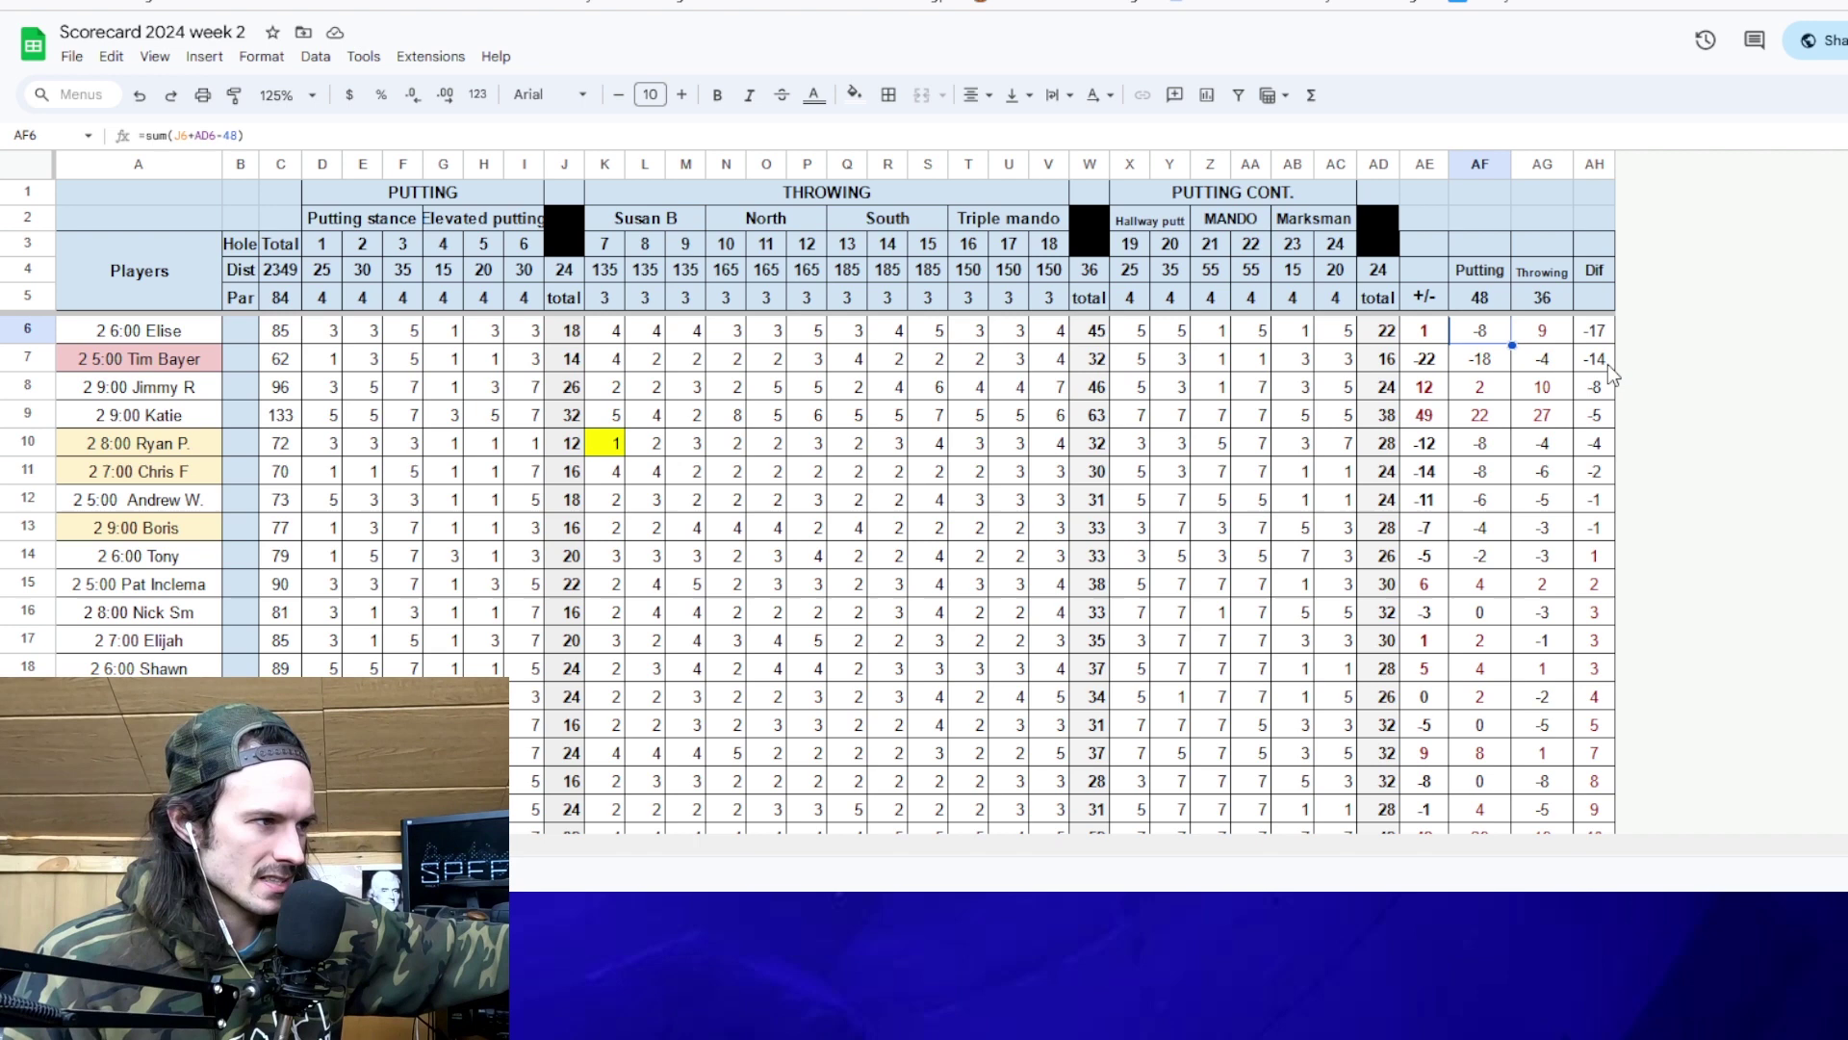
drag(1598, 359, 1492, 362)
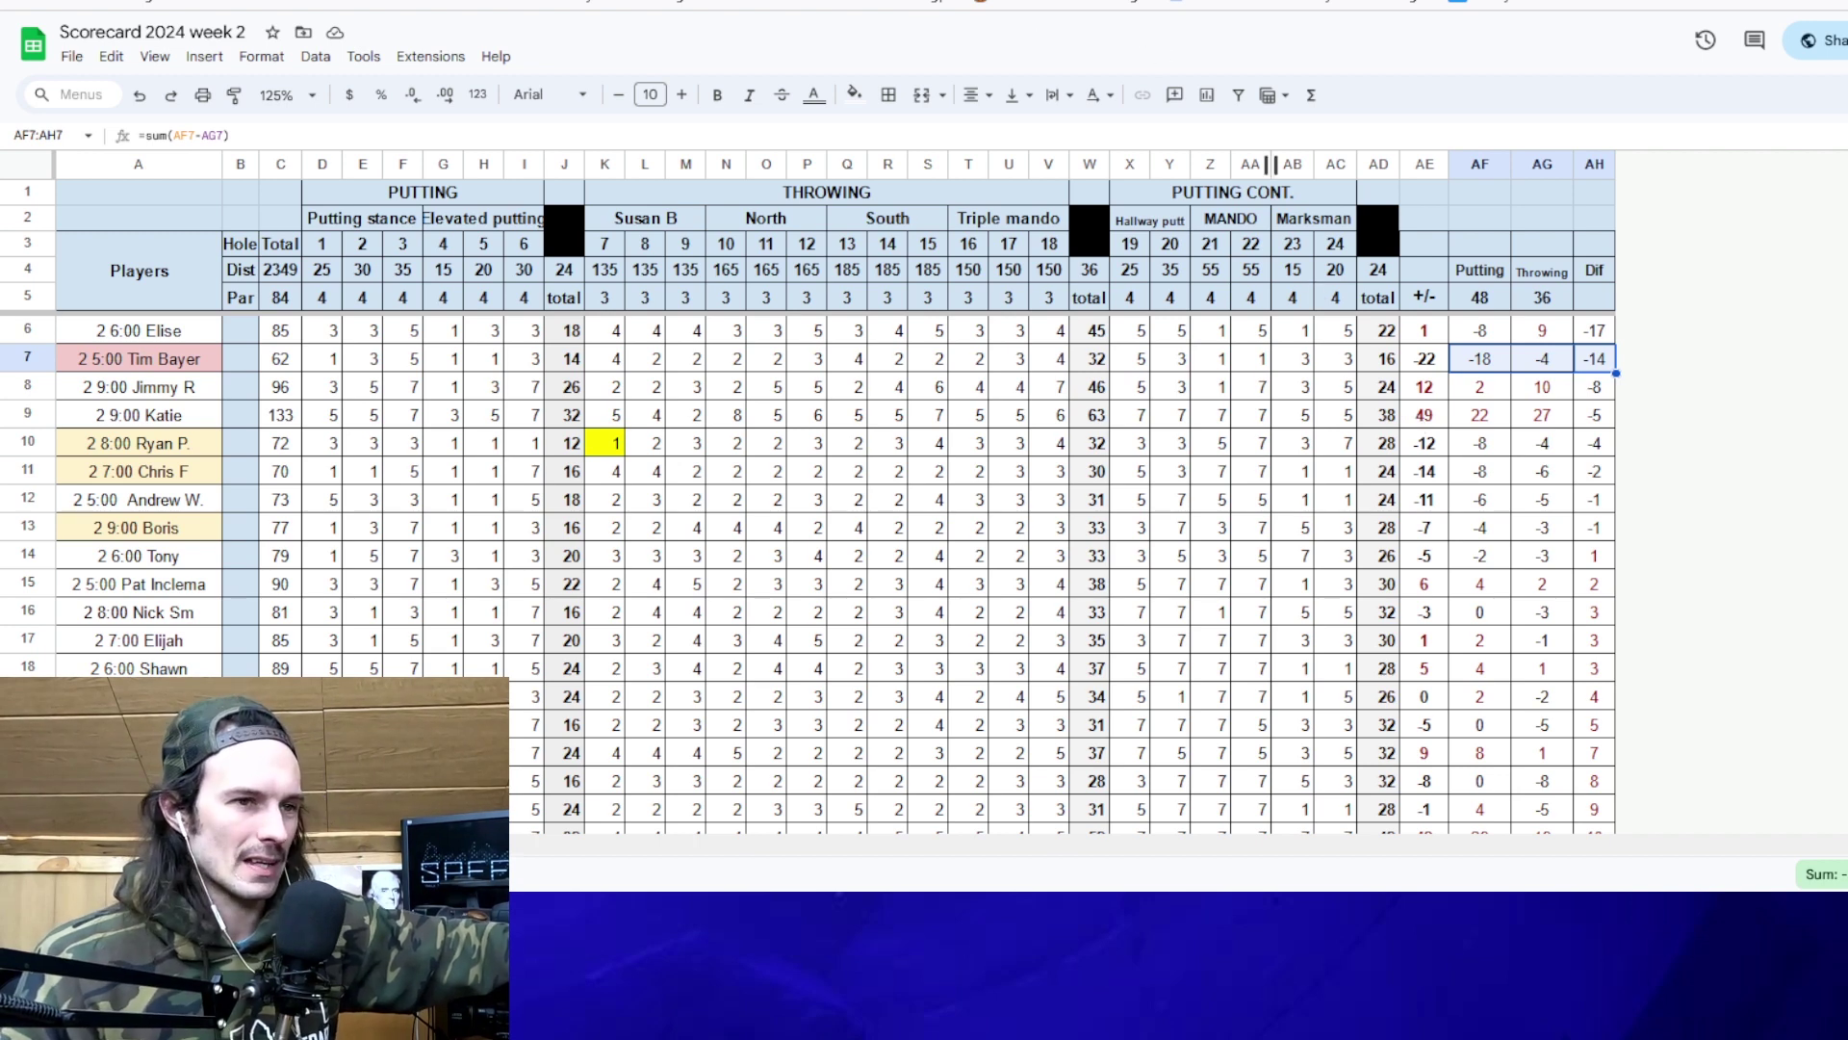
Switch to the Scorecard 2024 totals spreadsheet and sort it A to Z by the +/- column.
key(ctrl+Tab)
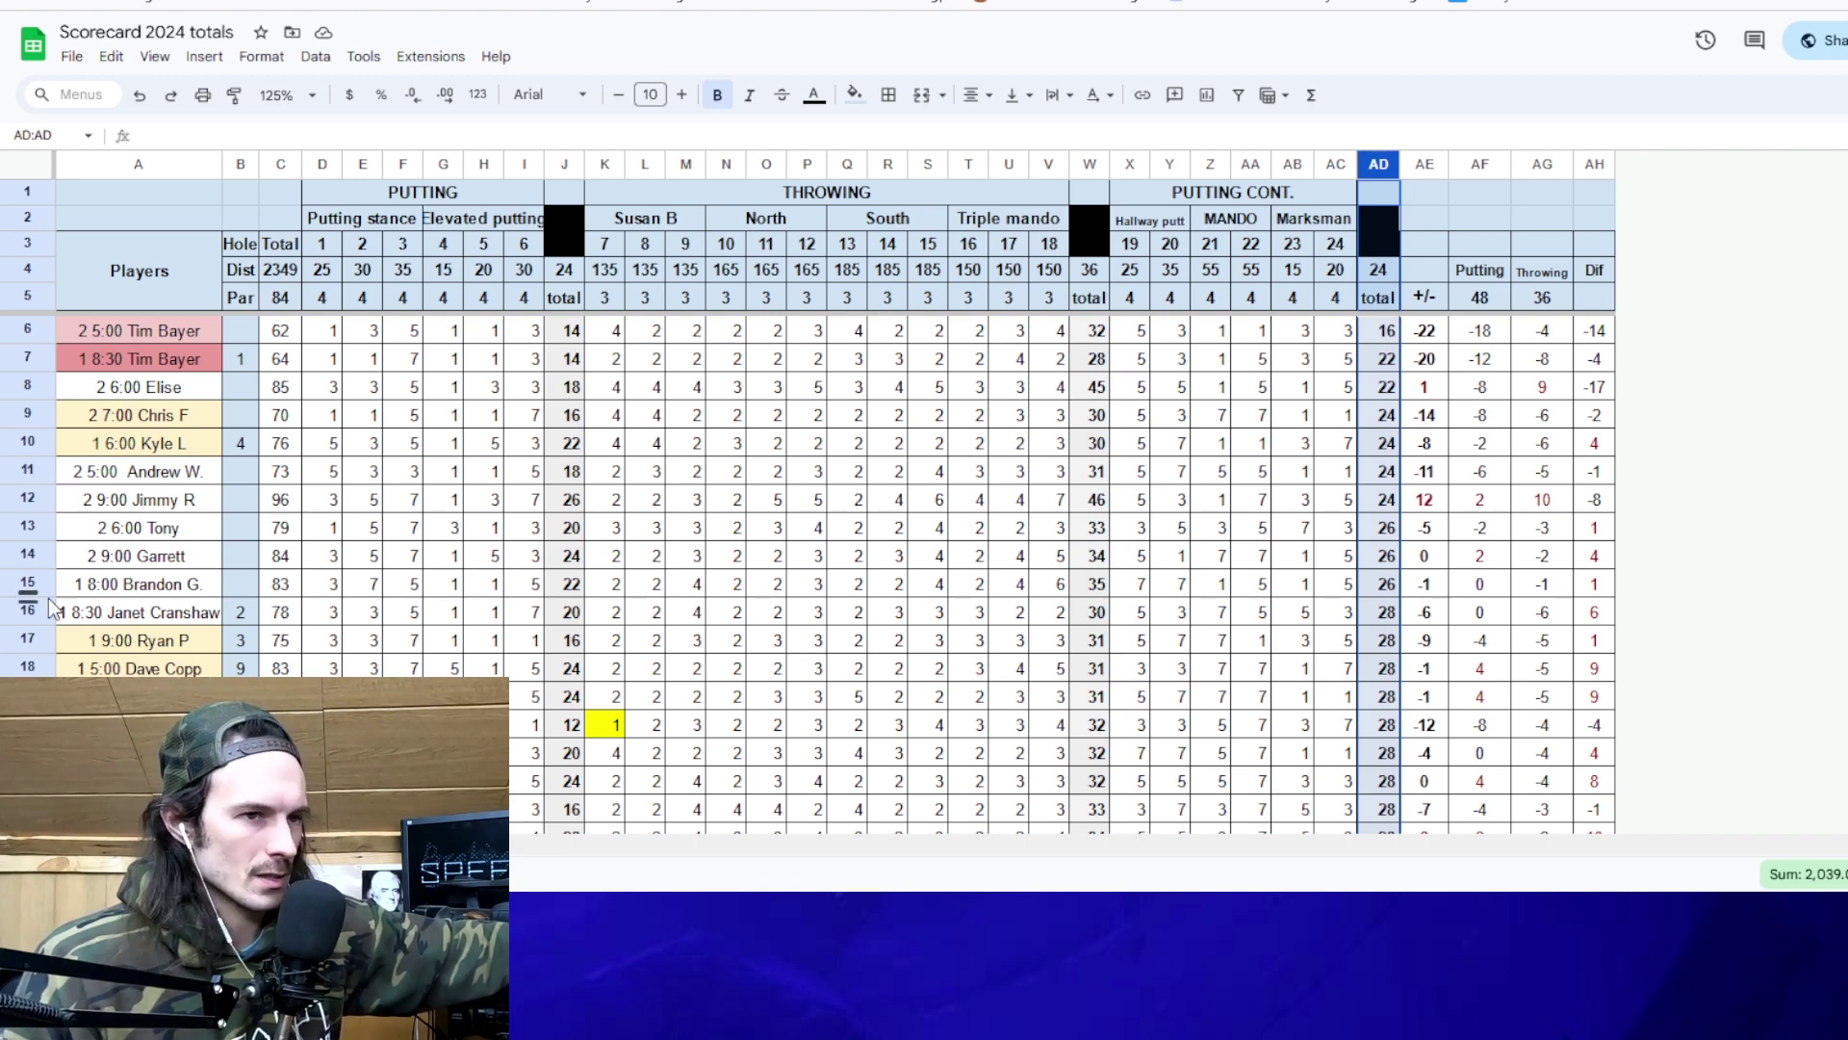
key(ctrl+Tab)
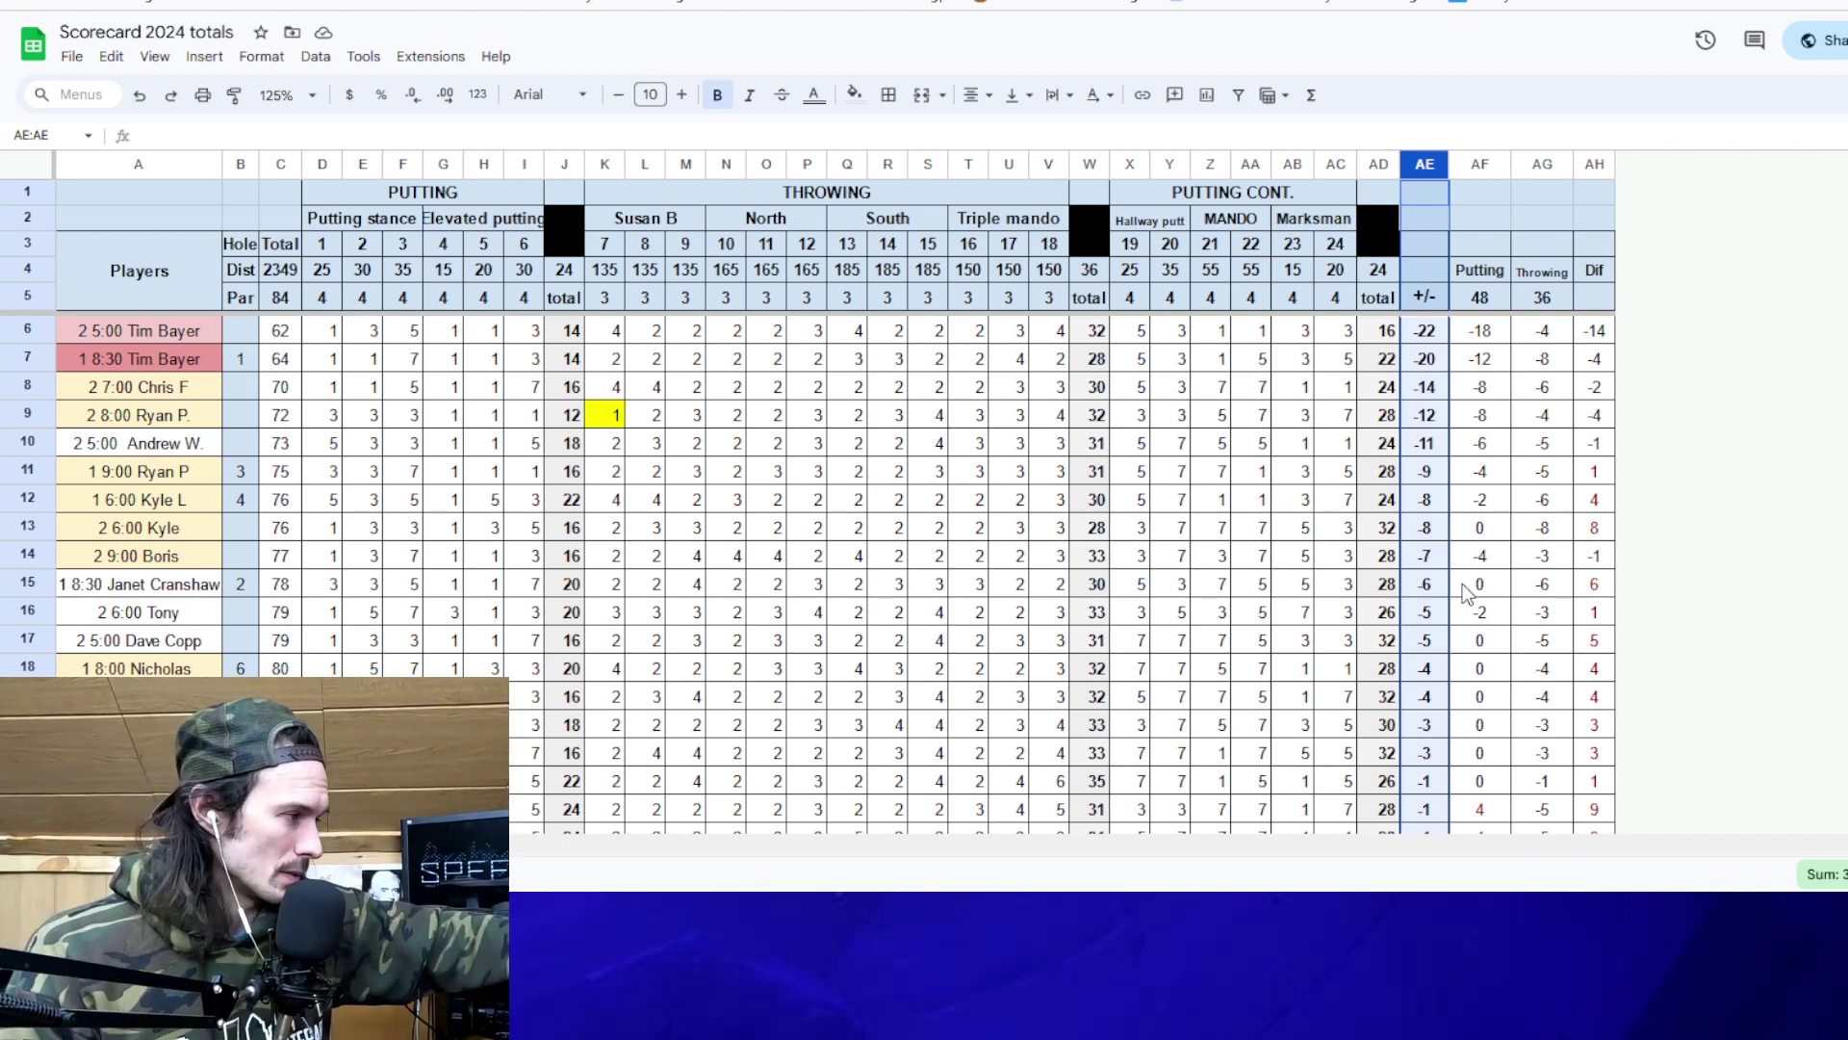
Sort the totals scorecard A to Z by the Putting column and select the putting scores in AF6:AF16.
right_click(1480, 163)
click(1543, 583)
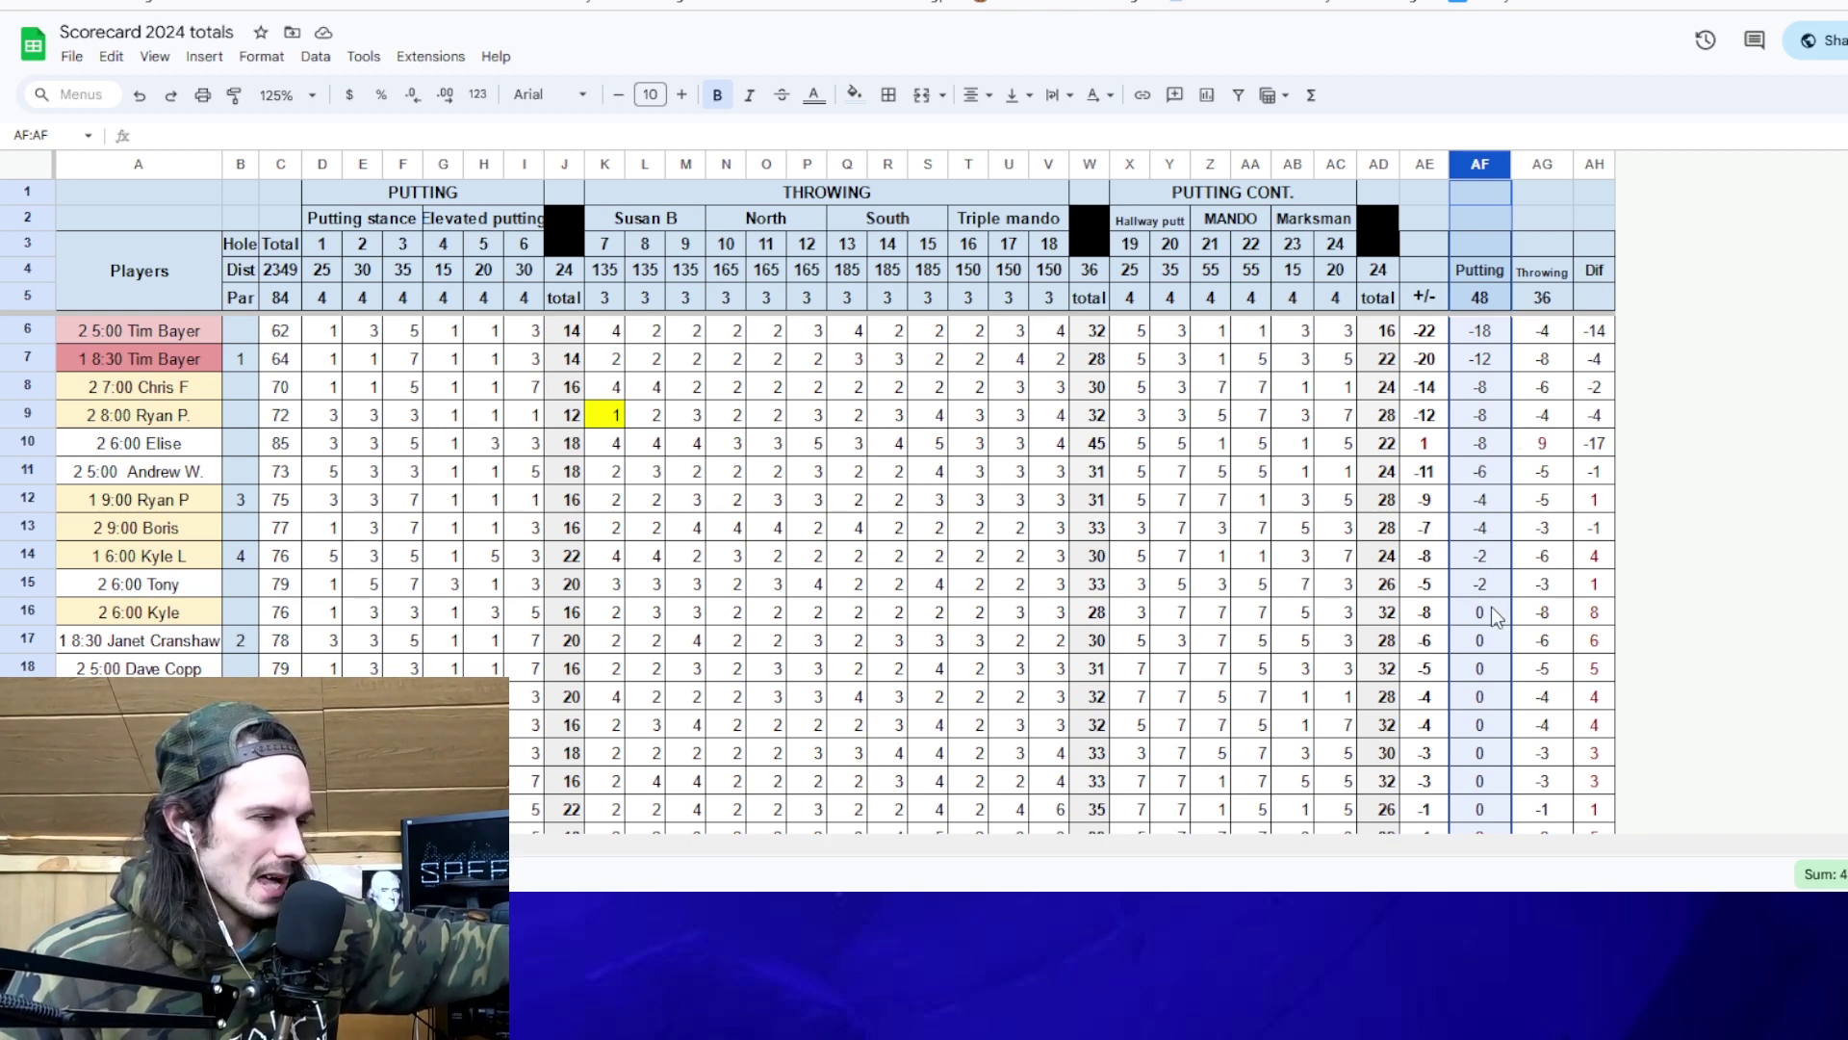
drag(1495, 616, 1476, 343)
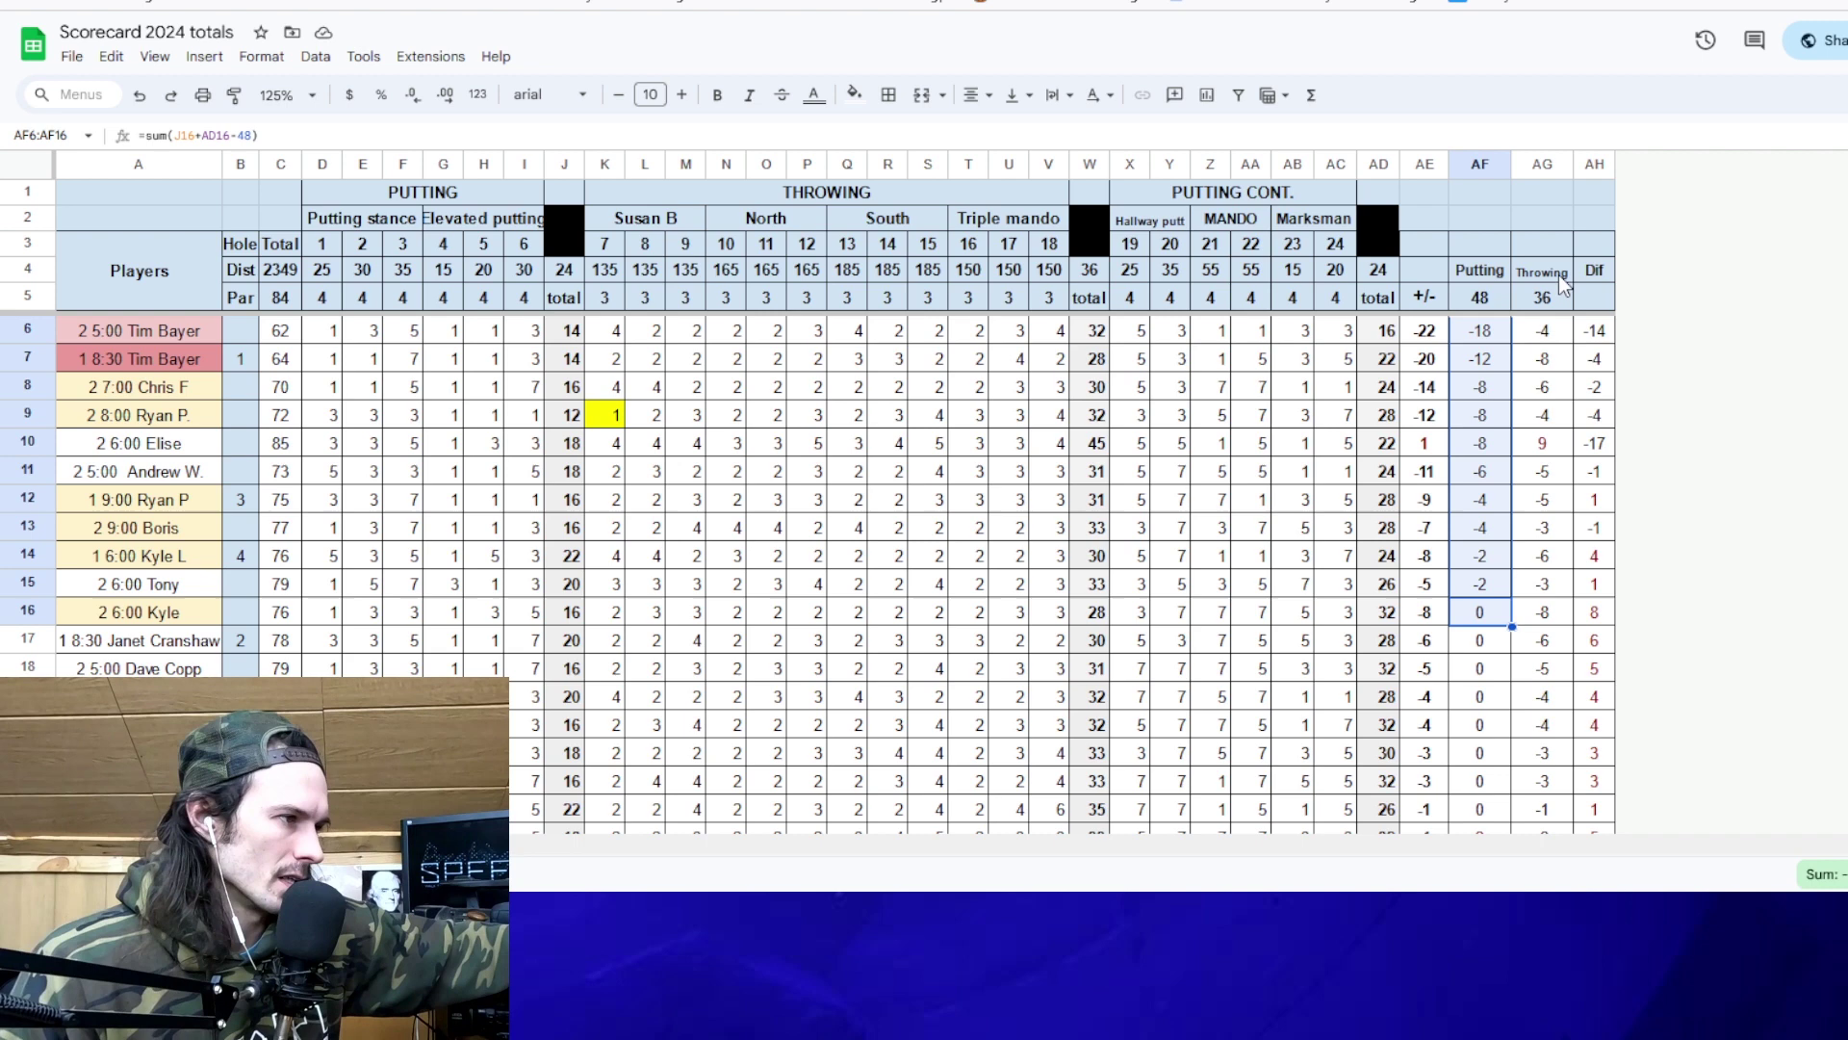
Sort the totals scorecard A to Z by the Throwing column and select the player entries in A10:A14.
click(1556, 165)
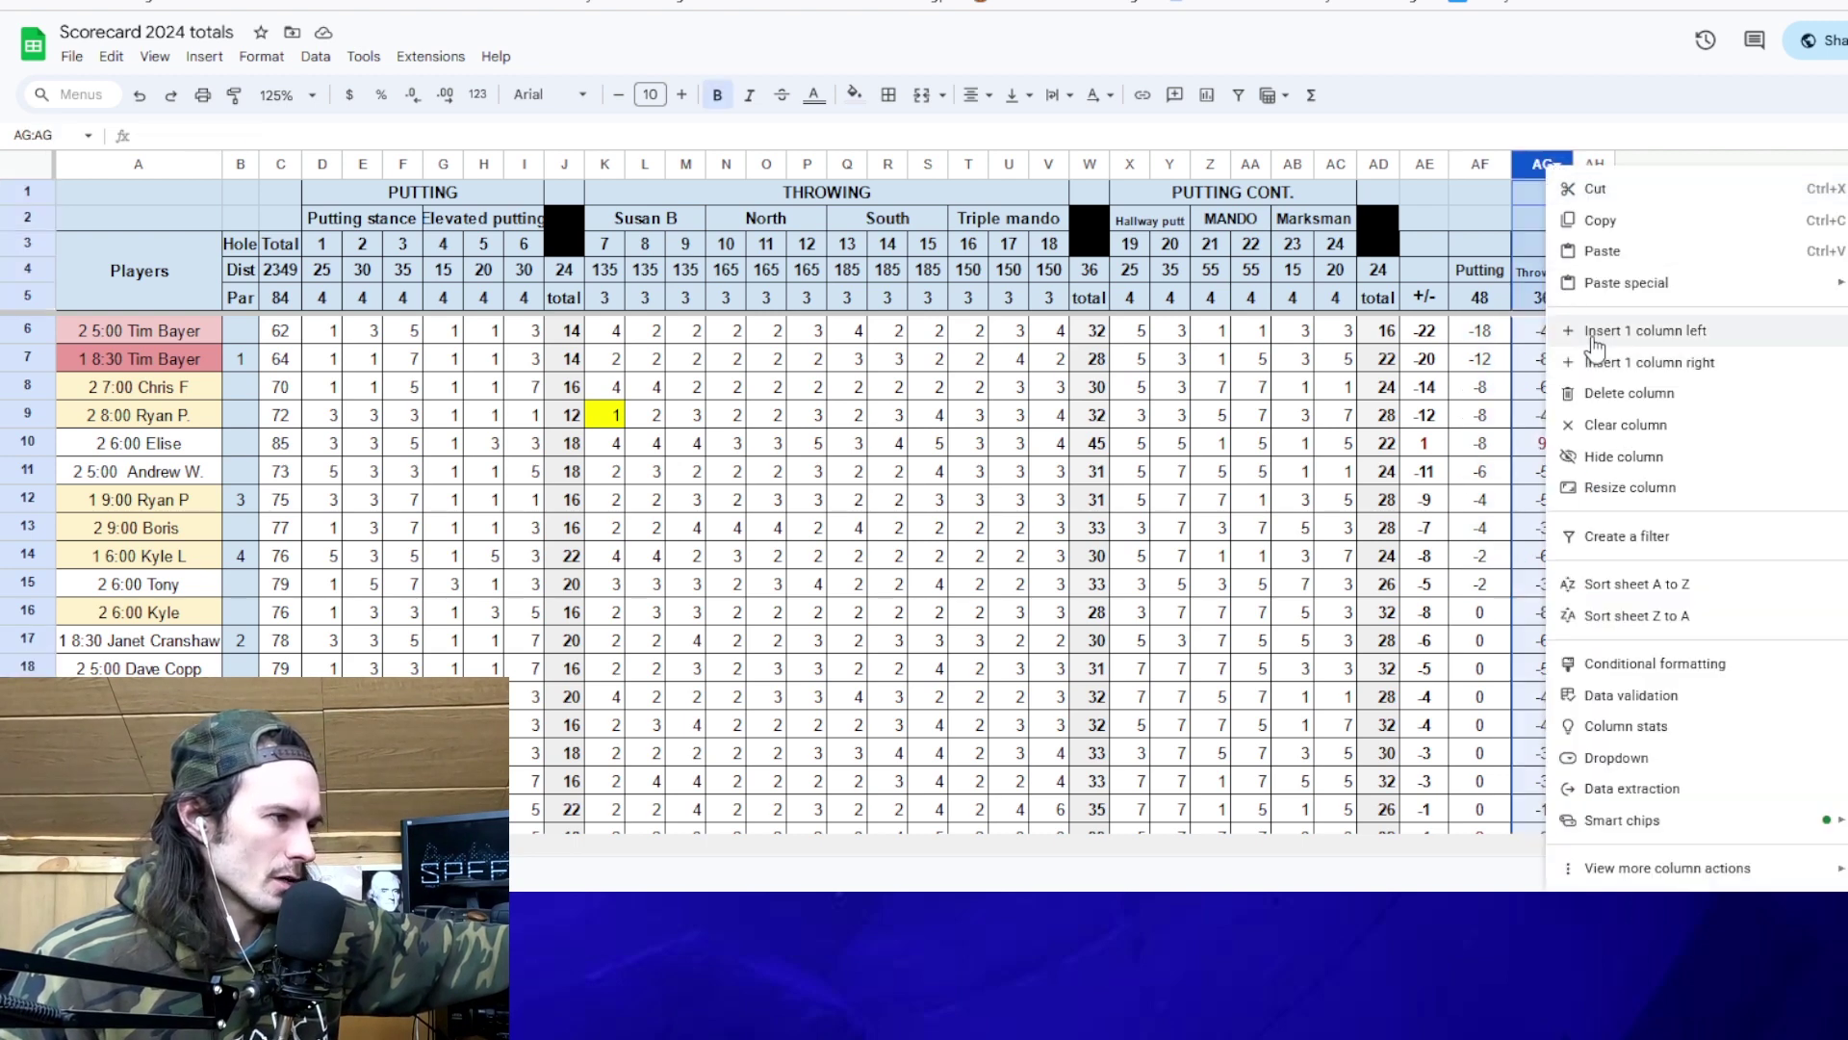
click(1603, 582)
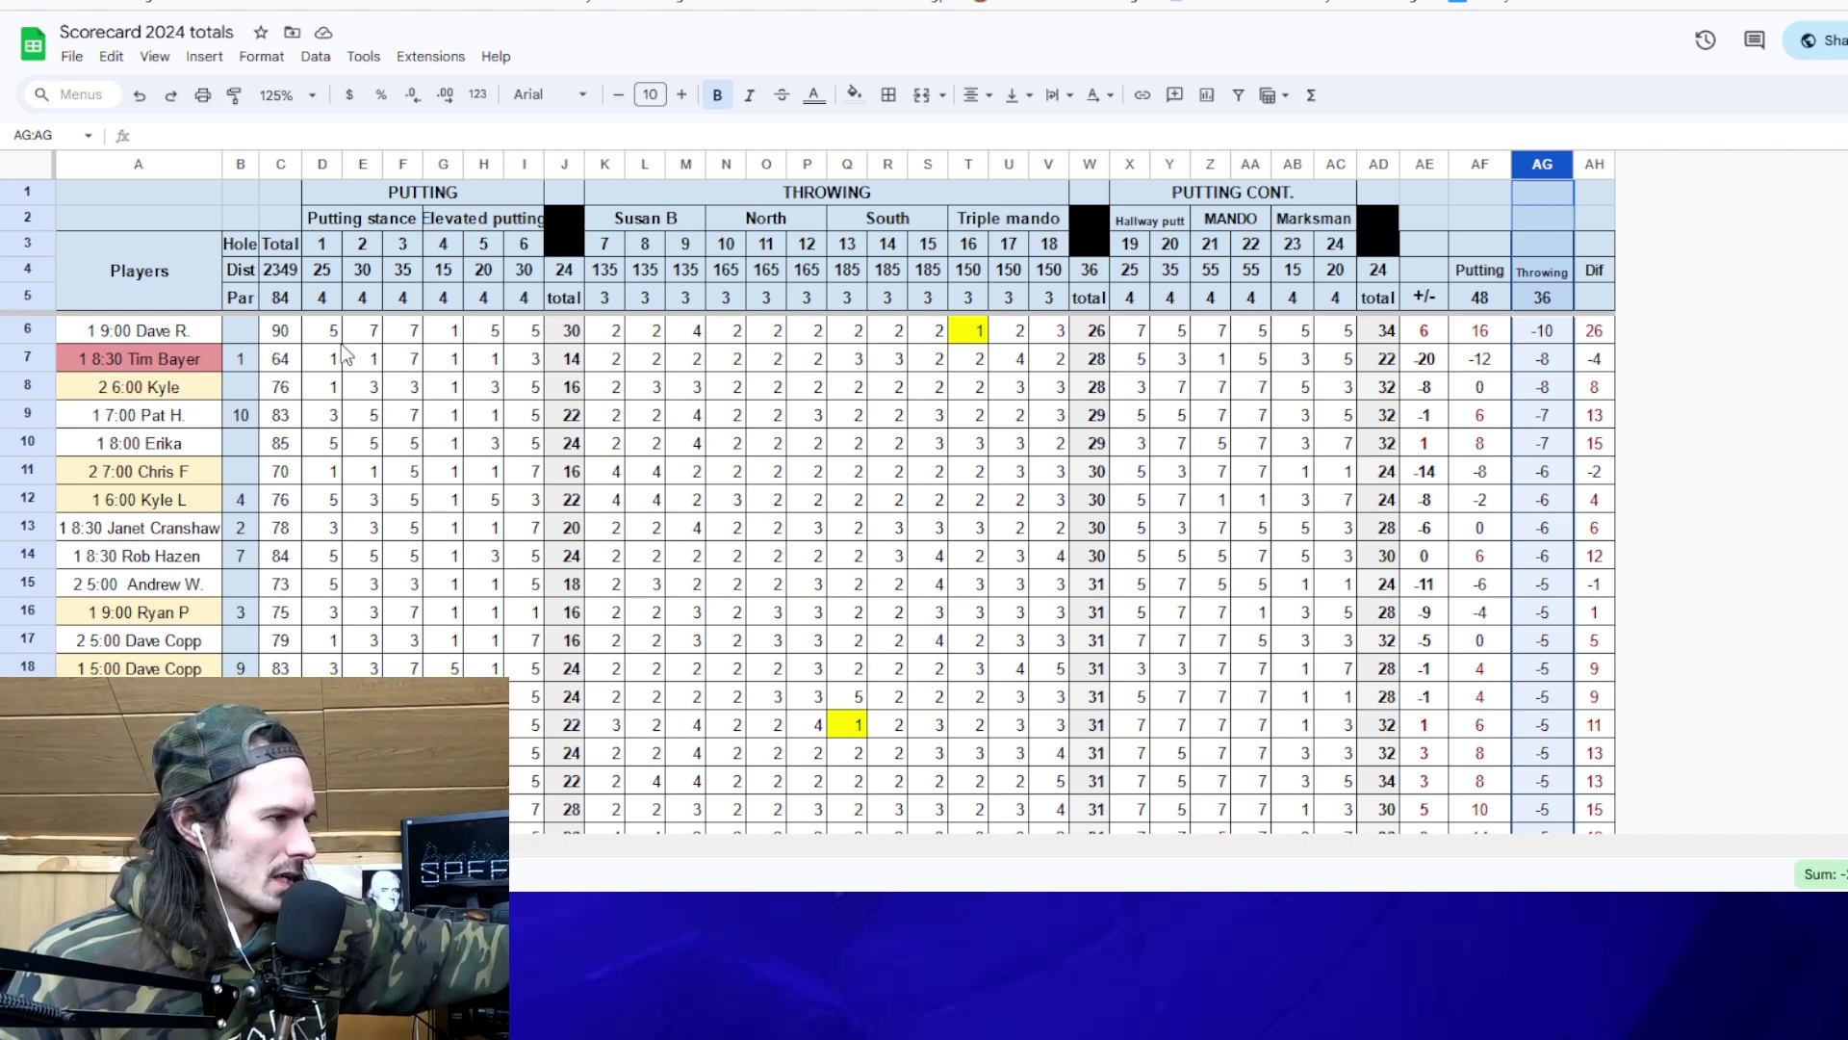
drag(205, 335, 194, 558)
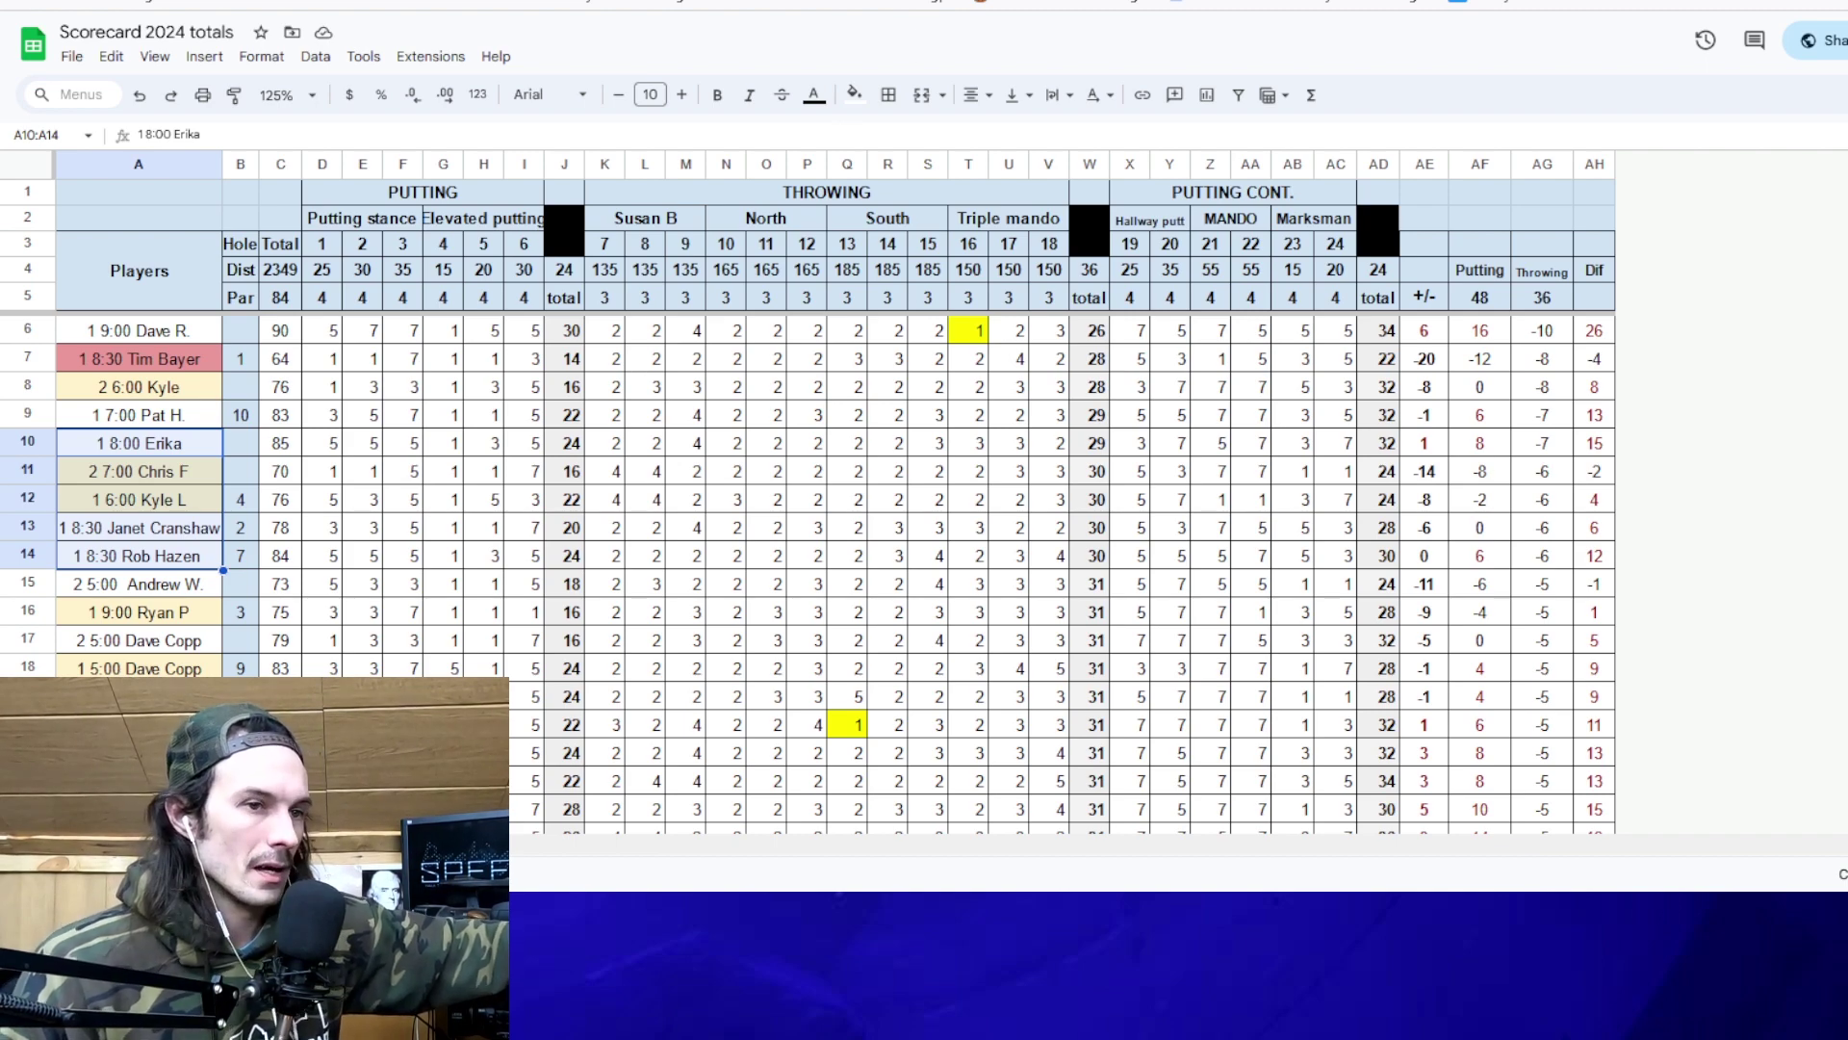
Switch to the Disc Golf Scene leaderboard for The Gnar Par Challenge Series and review the January 8 results and overall standings.
key(ctrl+Tab)
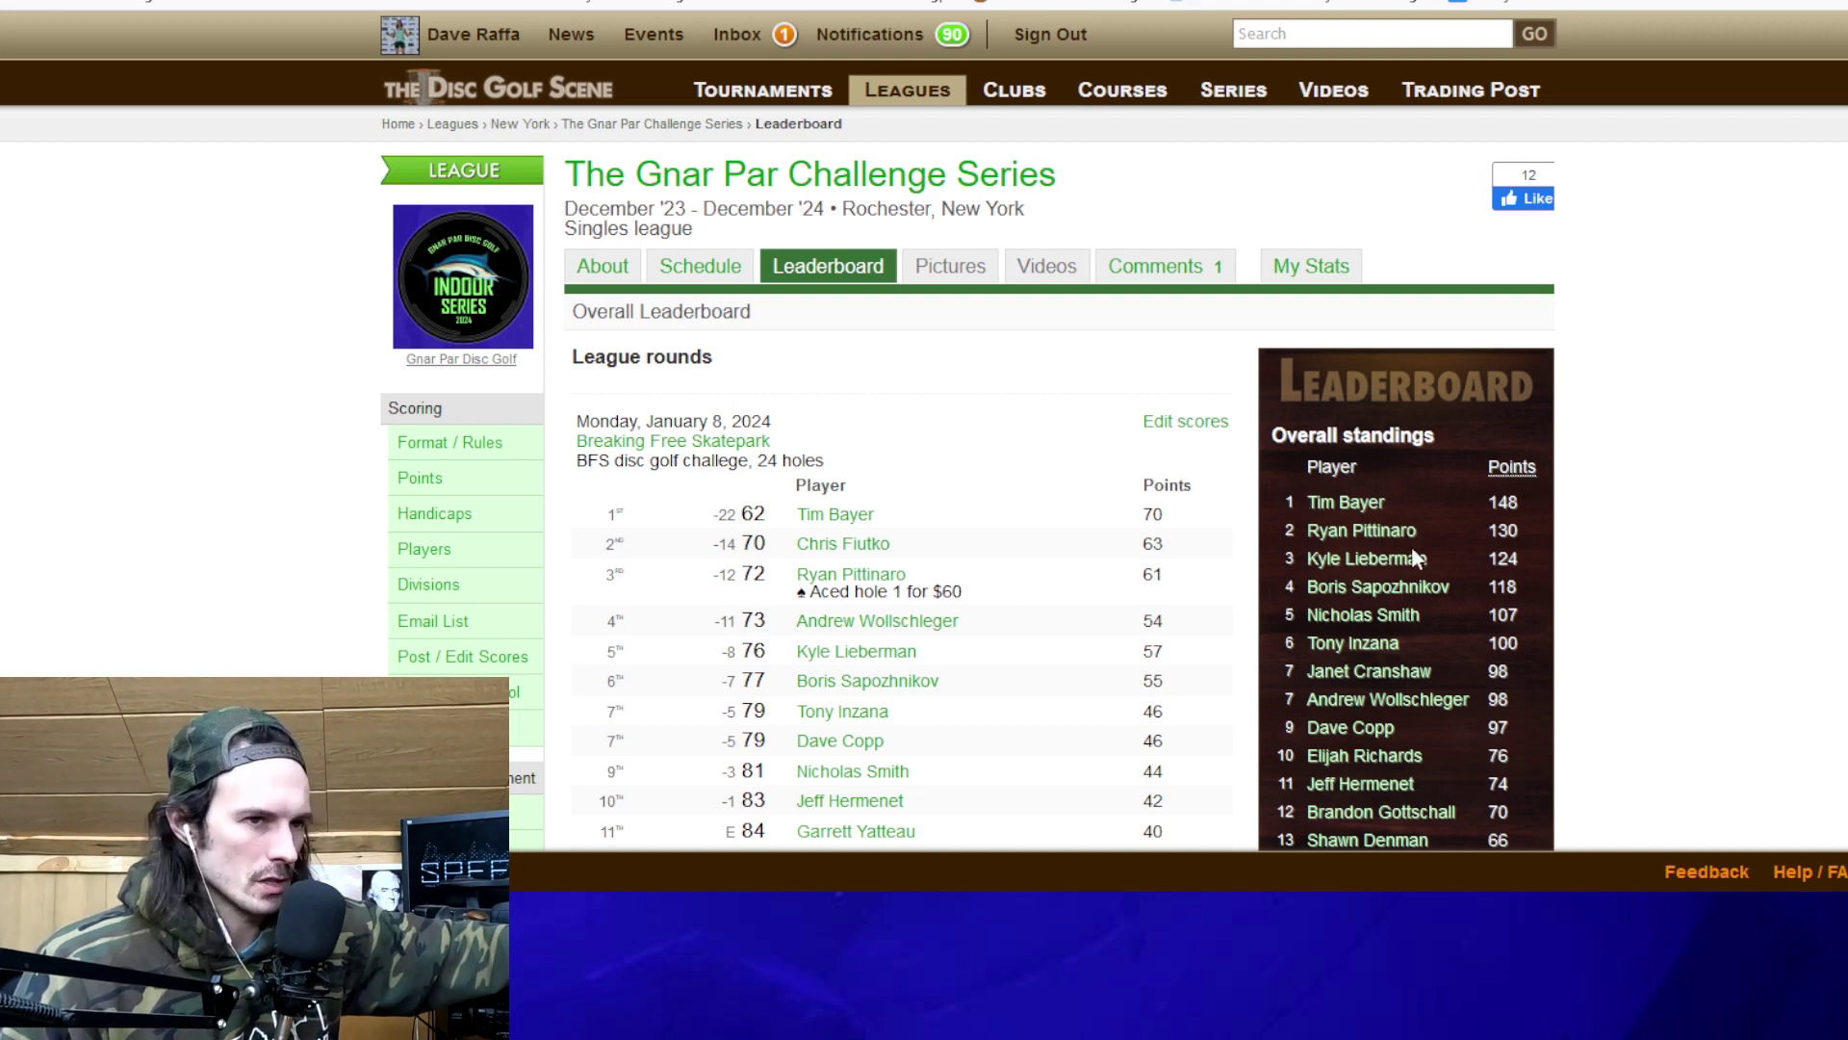
scroll(1338, 489, down, 1)
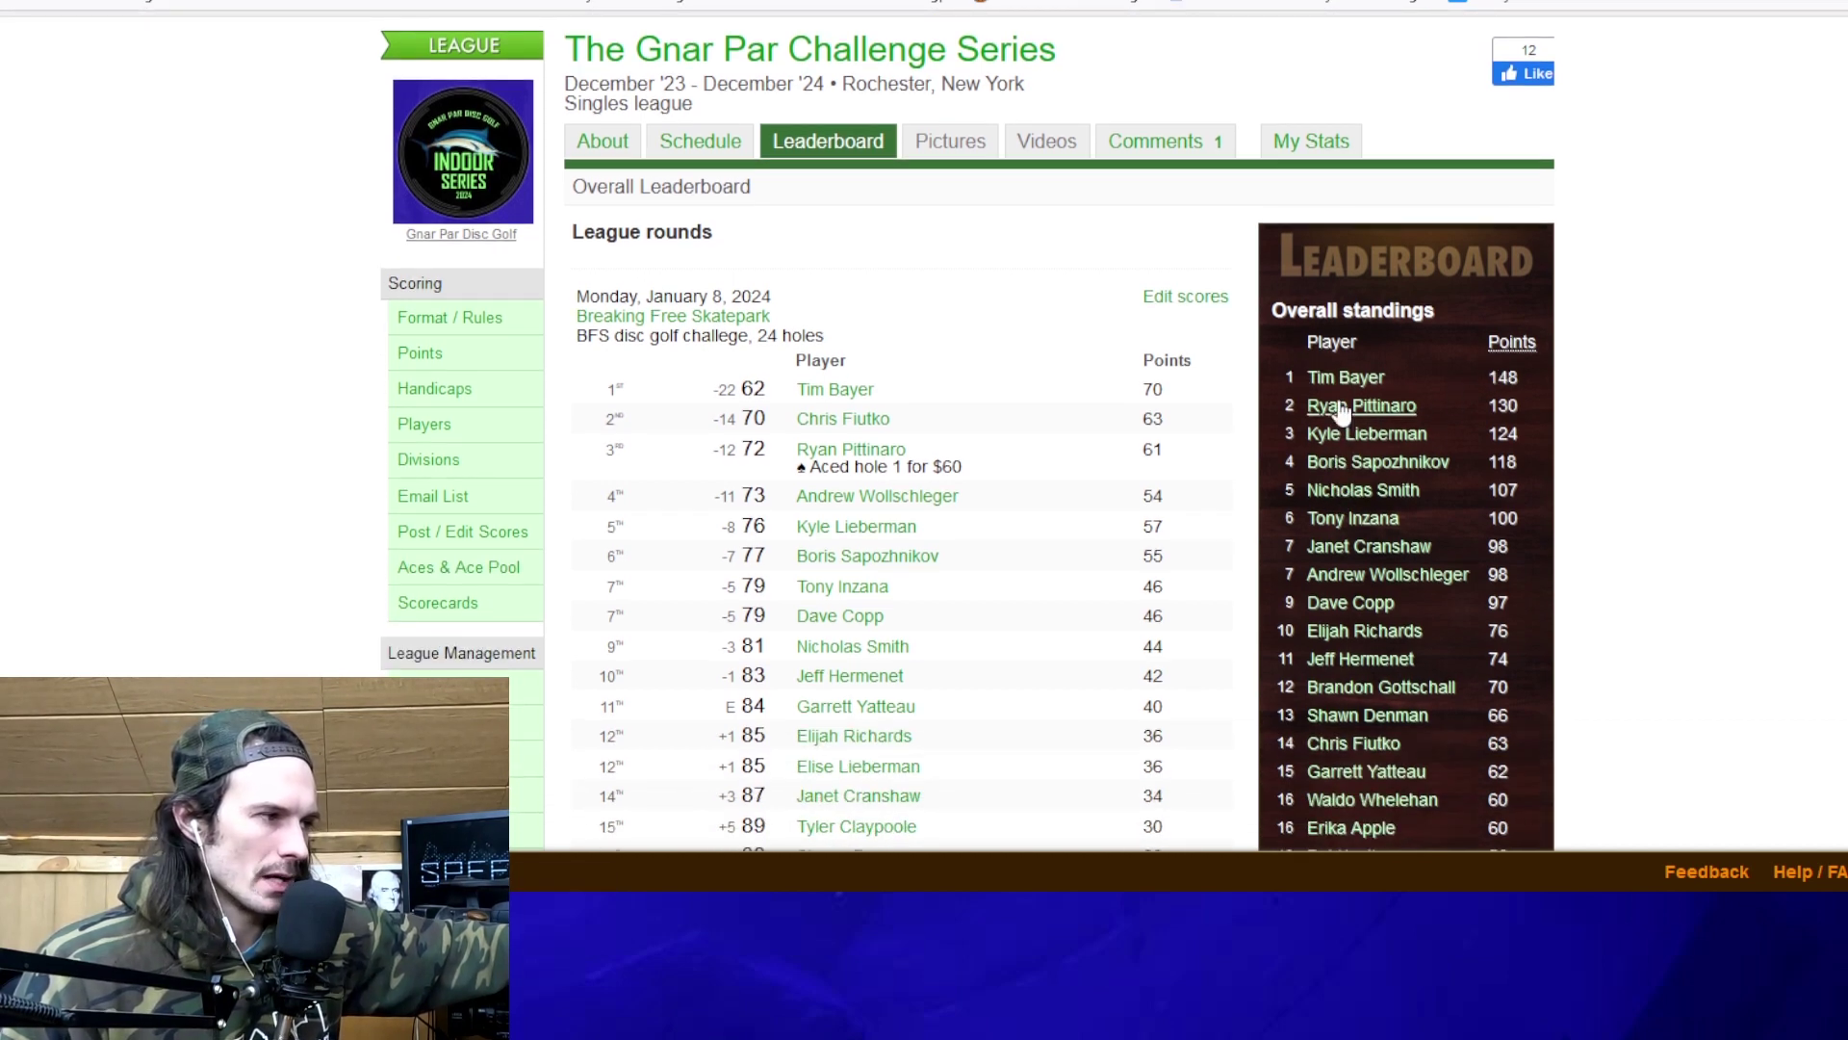
scroll(1341, 404, down, 1)
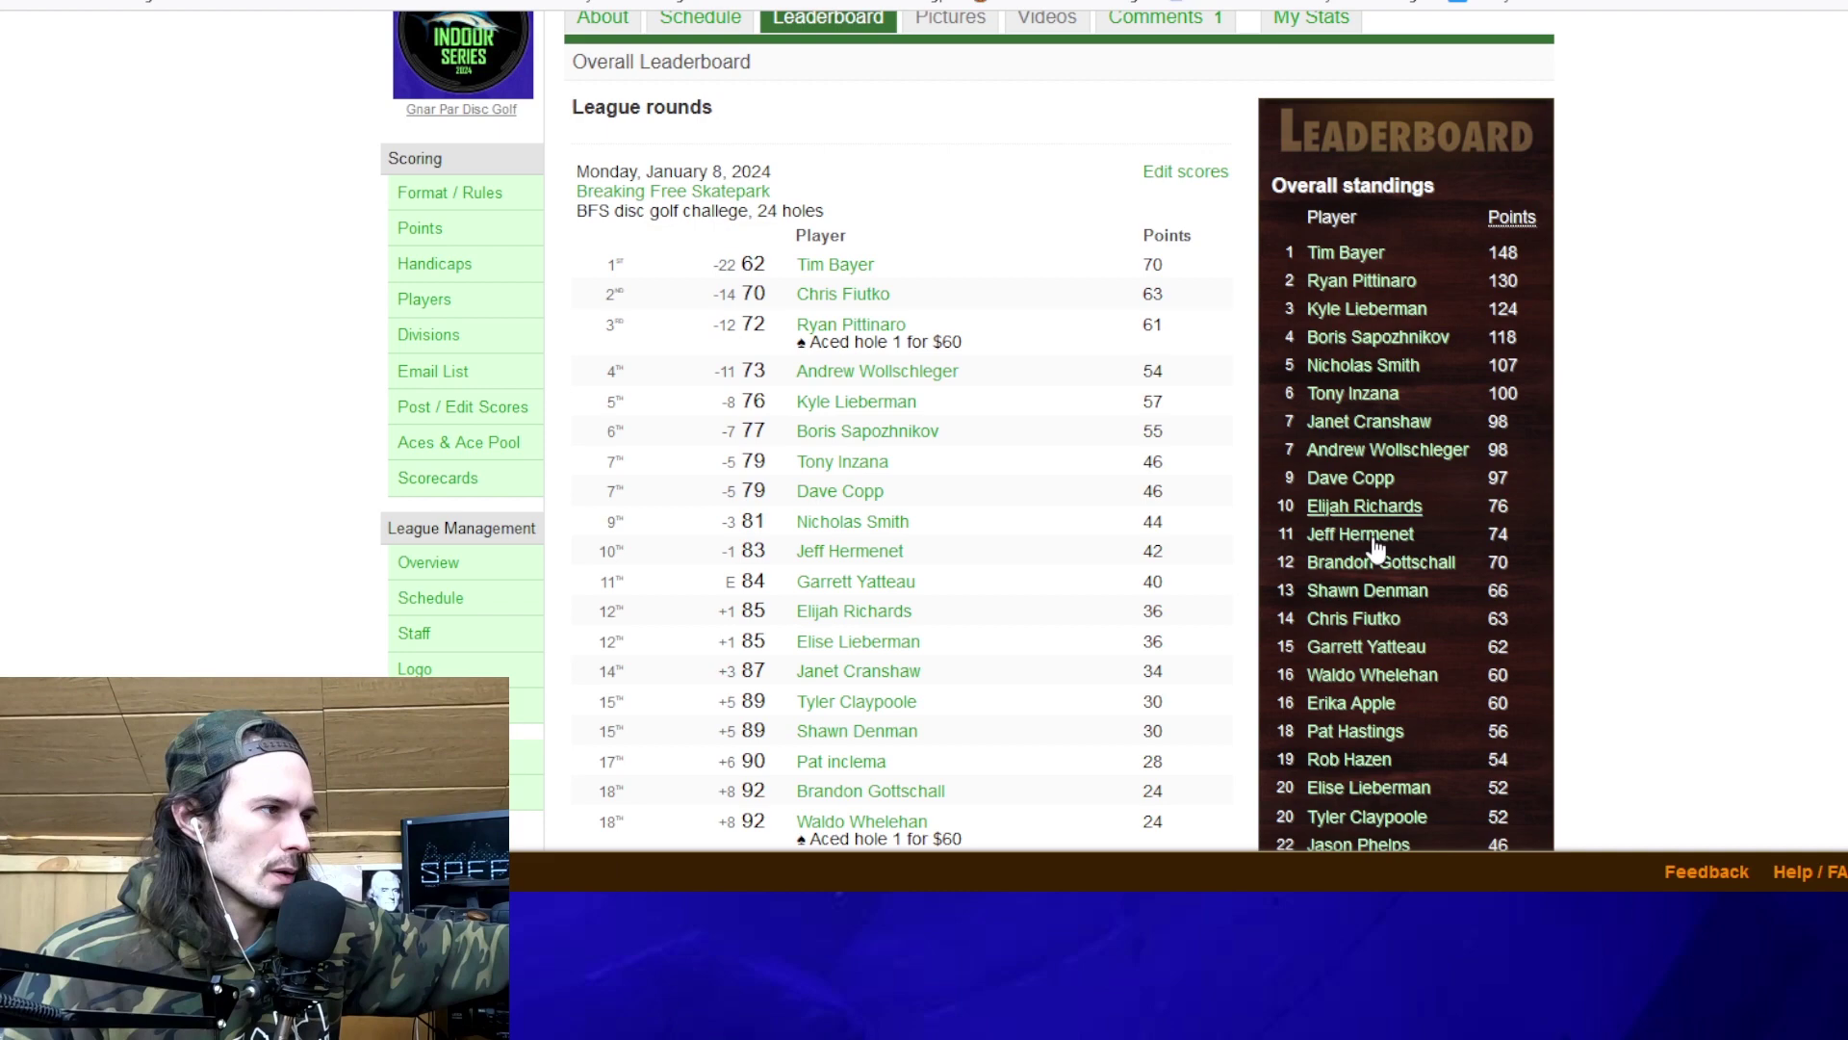
scroll(1290, 540, up, 3)
Switch to the 2024 league schedule spreadsheet and select the open Week 3 Sunday 8:15 am slots in E4:E8.
key(ctrl+Tab)
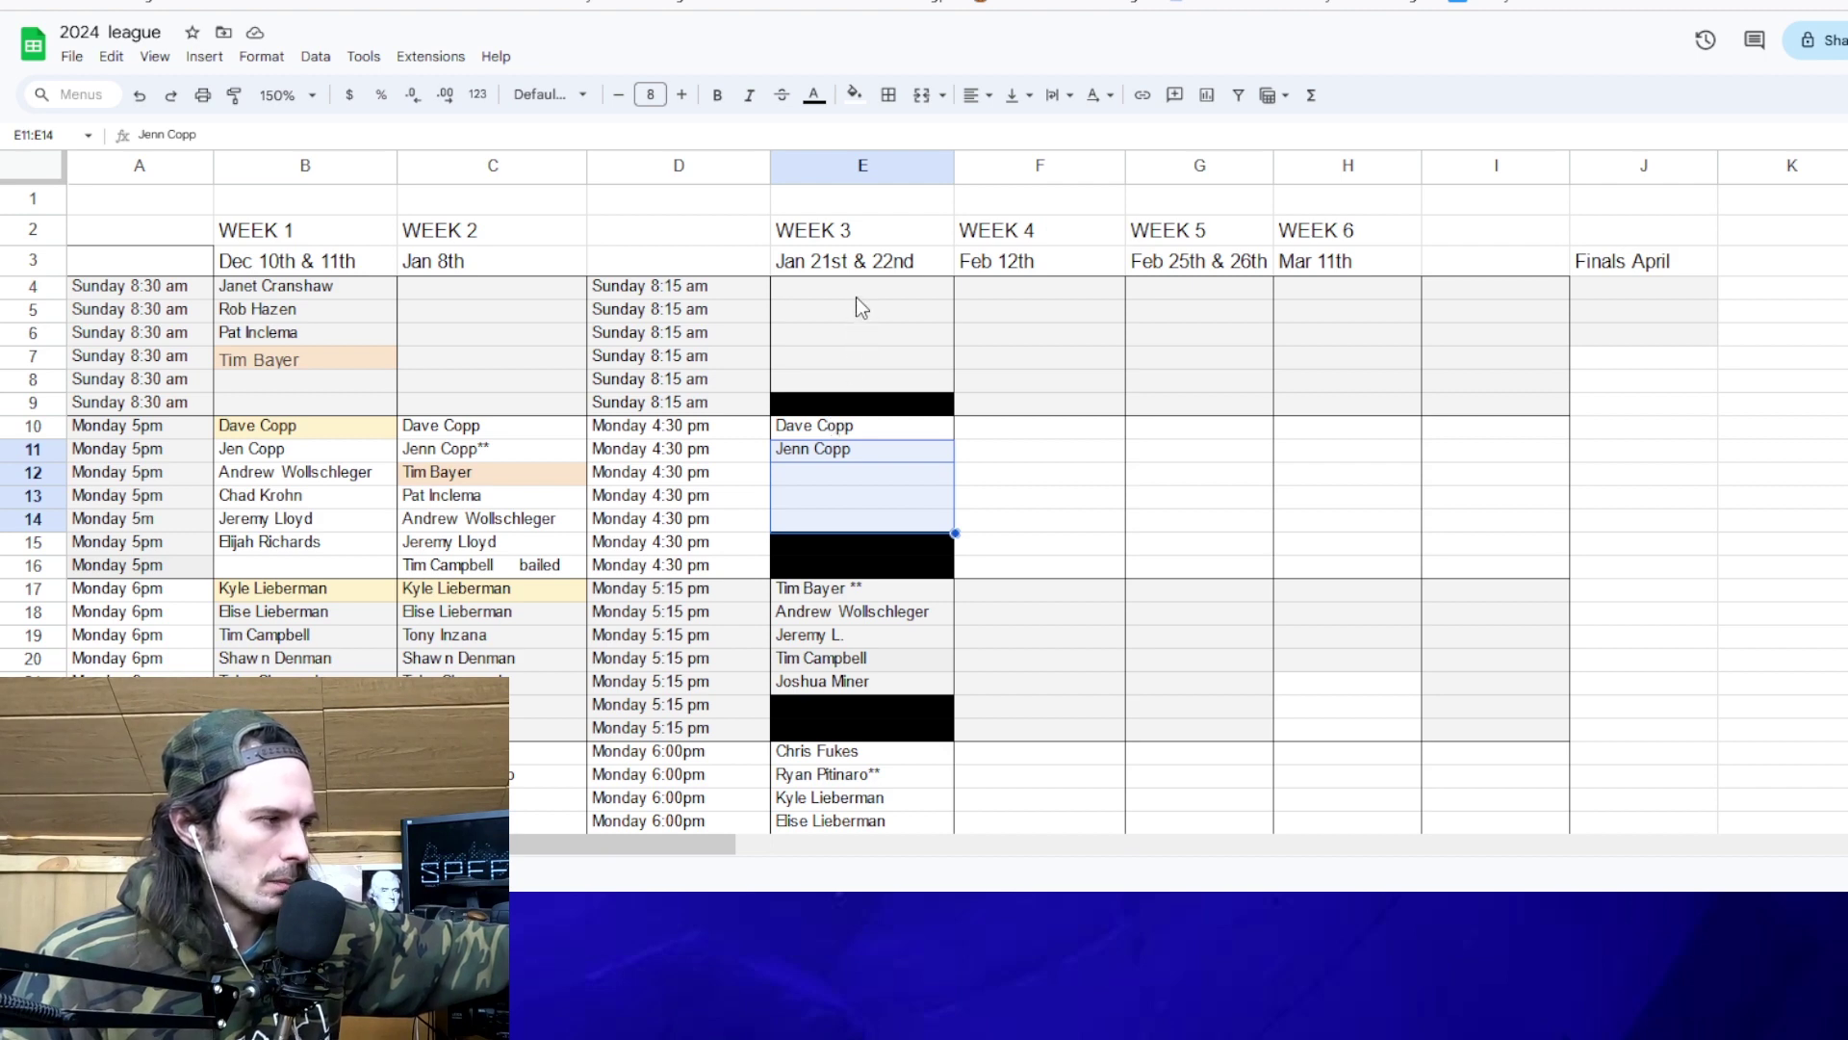
drag(857, 289, 872, 390)
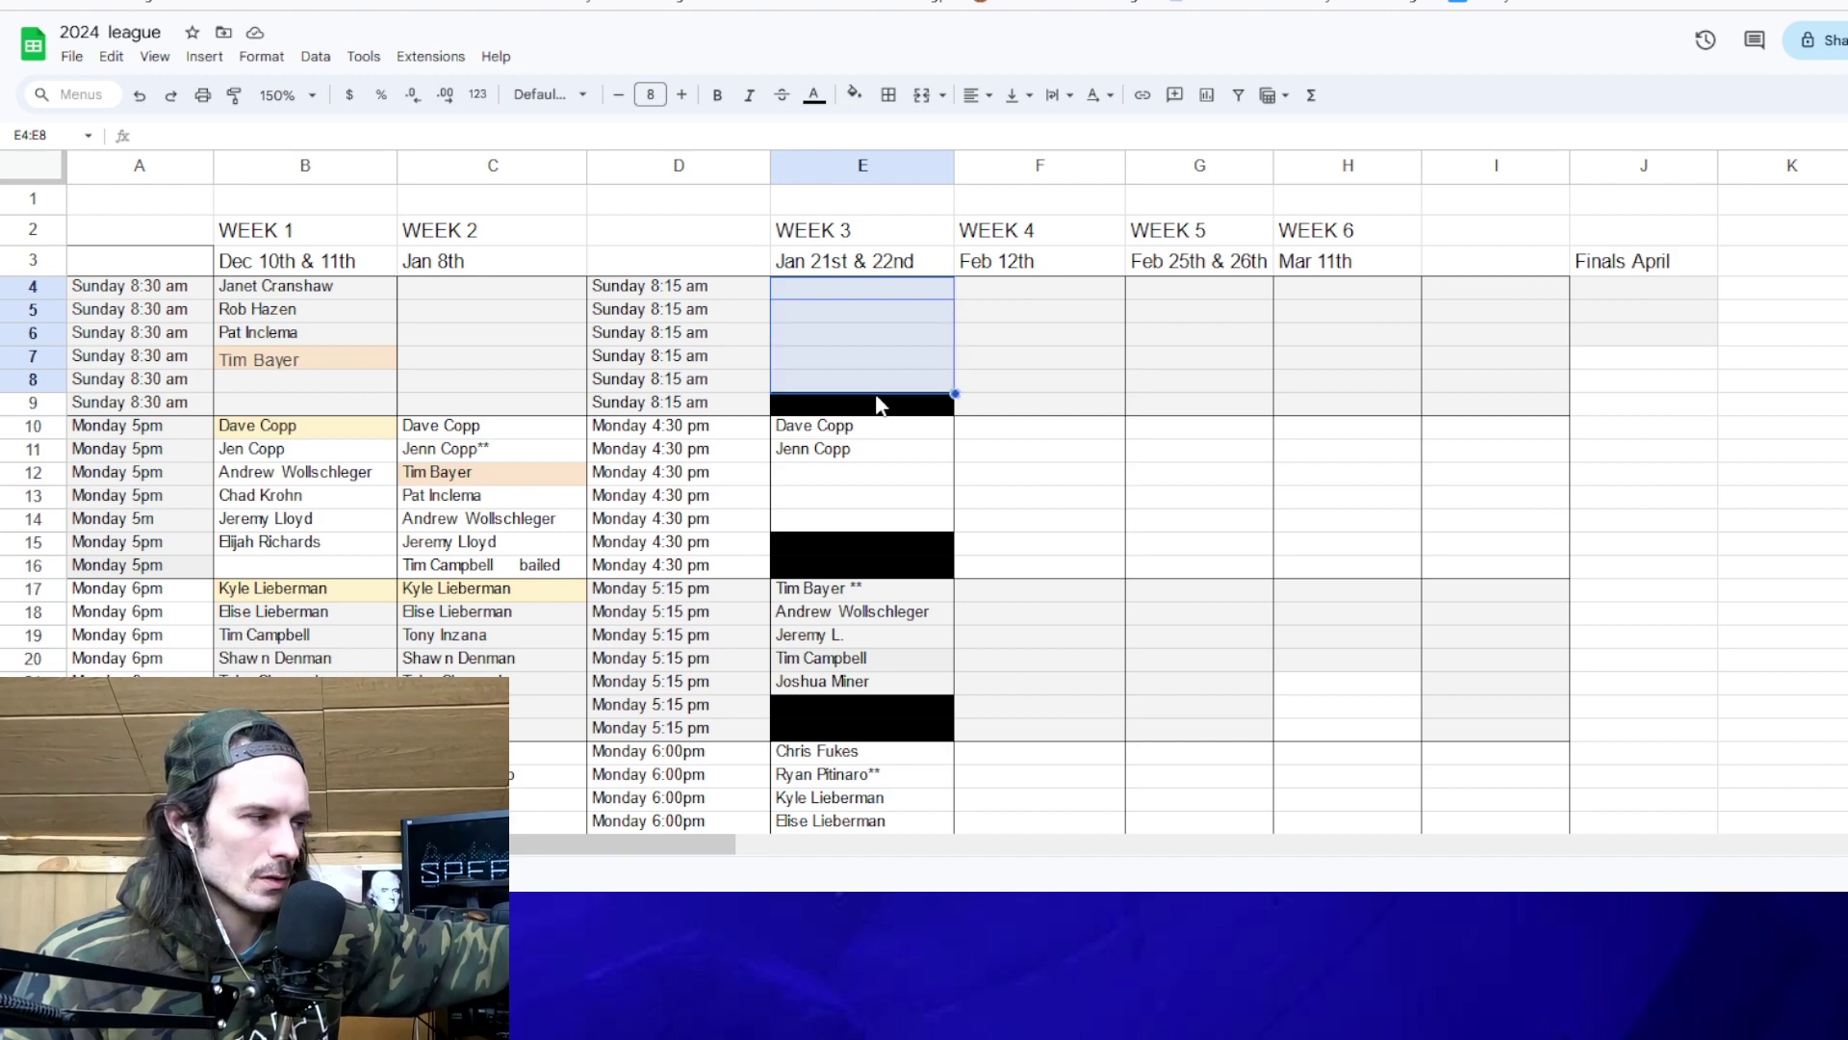
Examine the Week 3 Monday sign-ups in column E from 4:30 pm through 9:00 pm for open slots, including the empty 7:30 pm slot in E42.
click(851, 495)
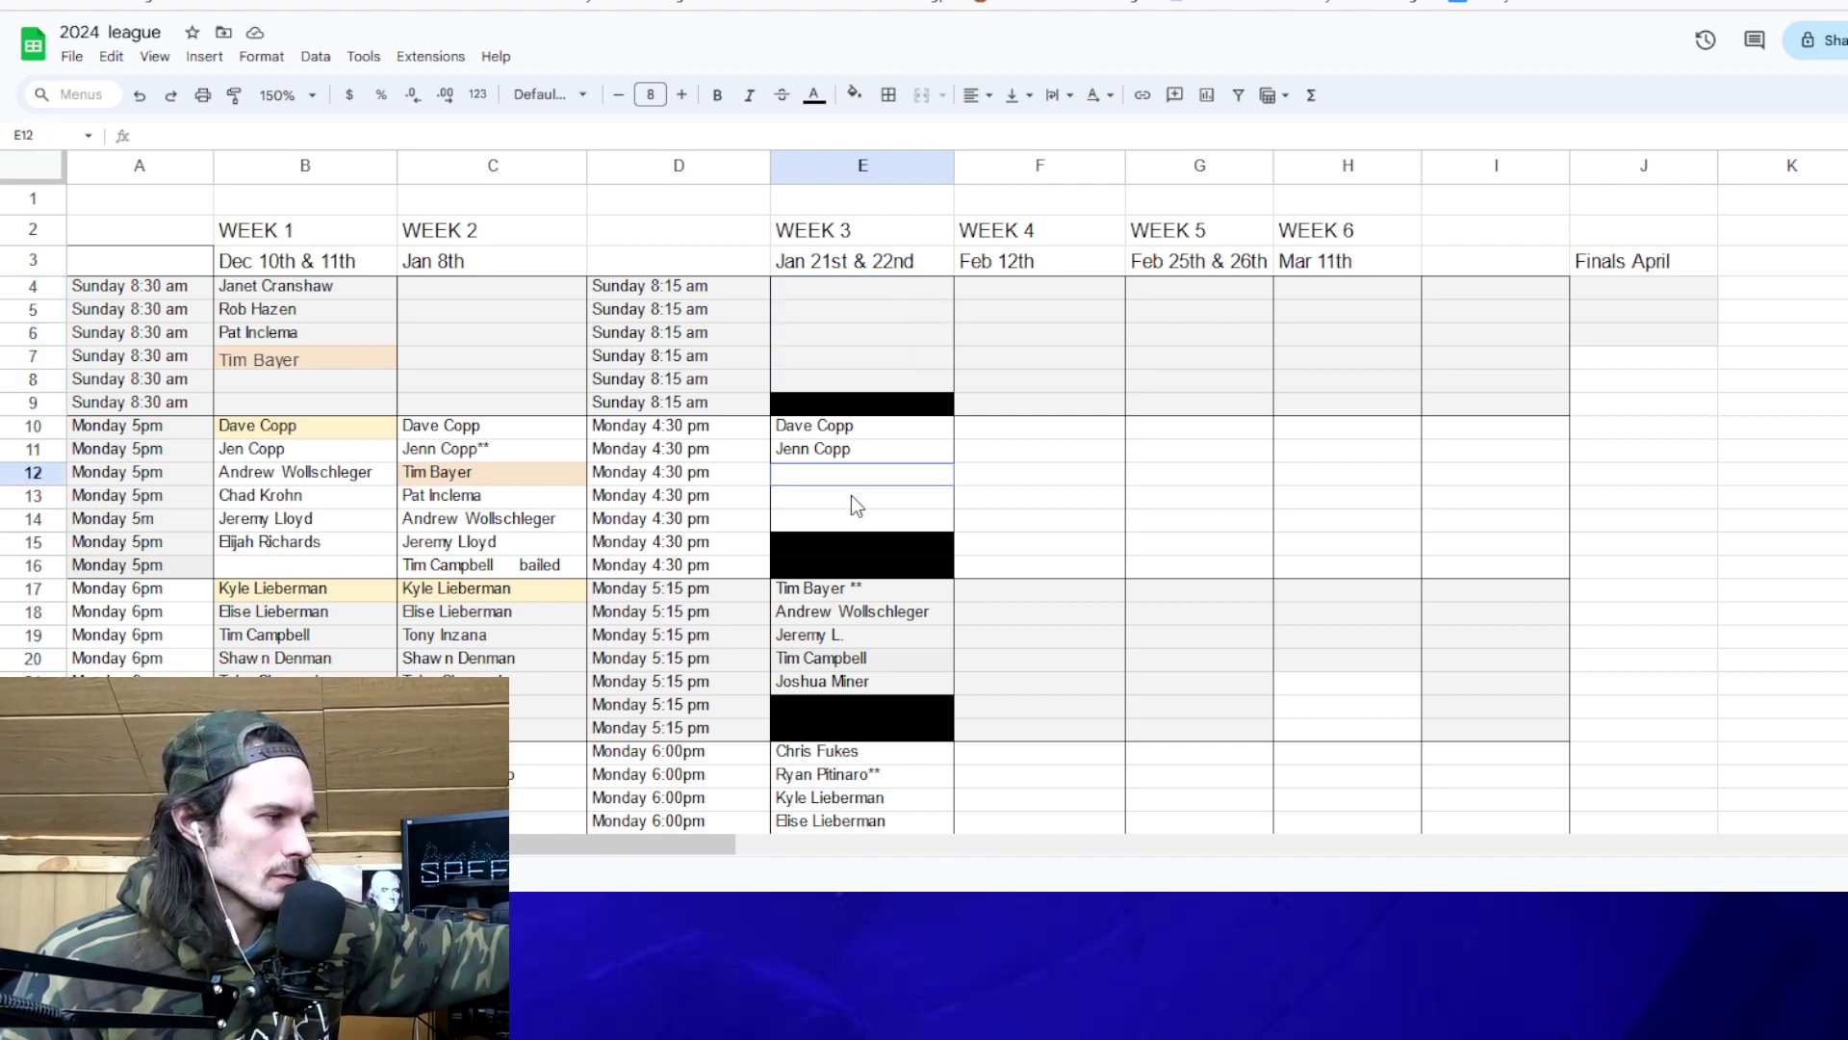
click(1001, 507)
scroll(1001, 511, down, 4)
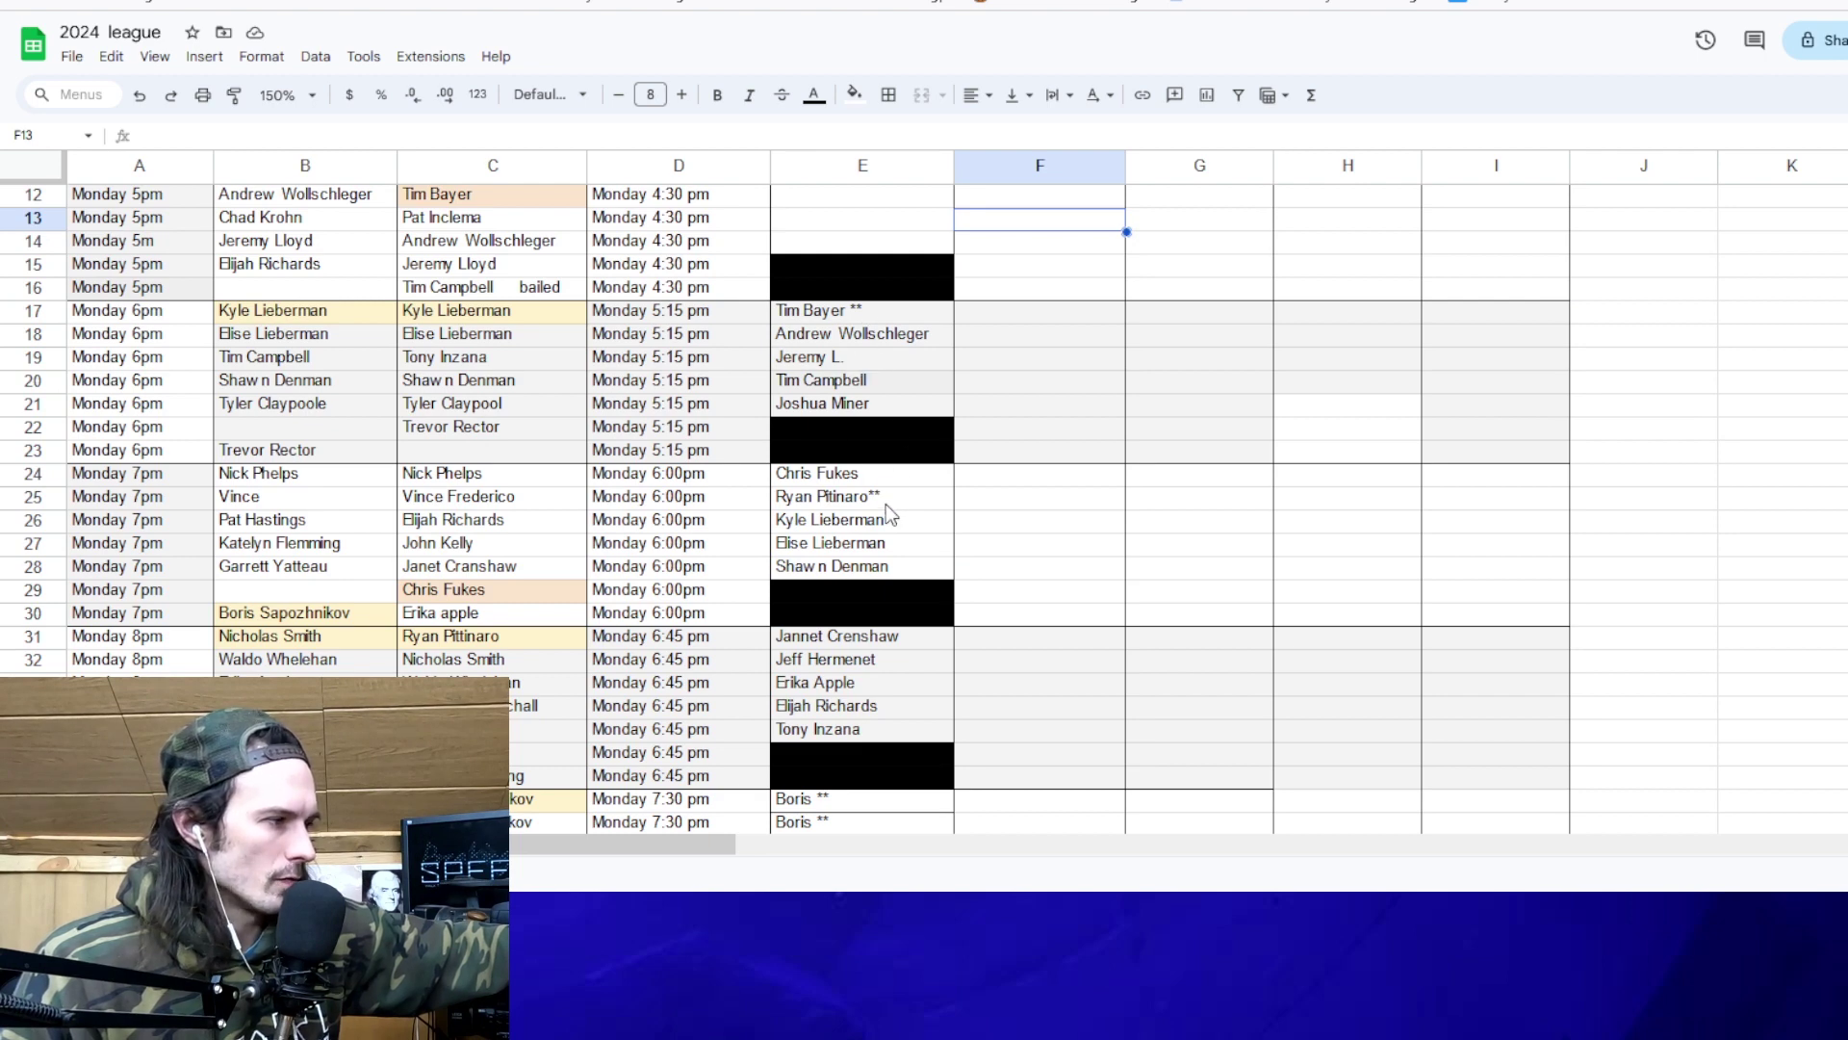
scroll(936, 659, down, 2)
scroll(936, 659, down, 2)
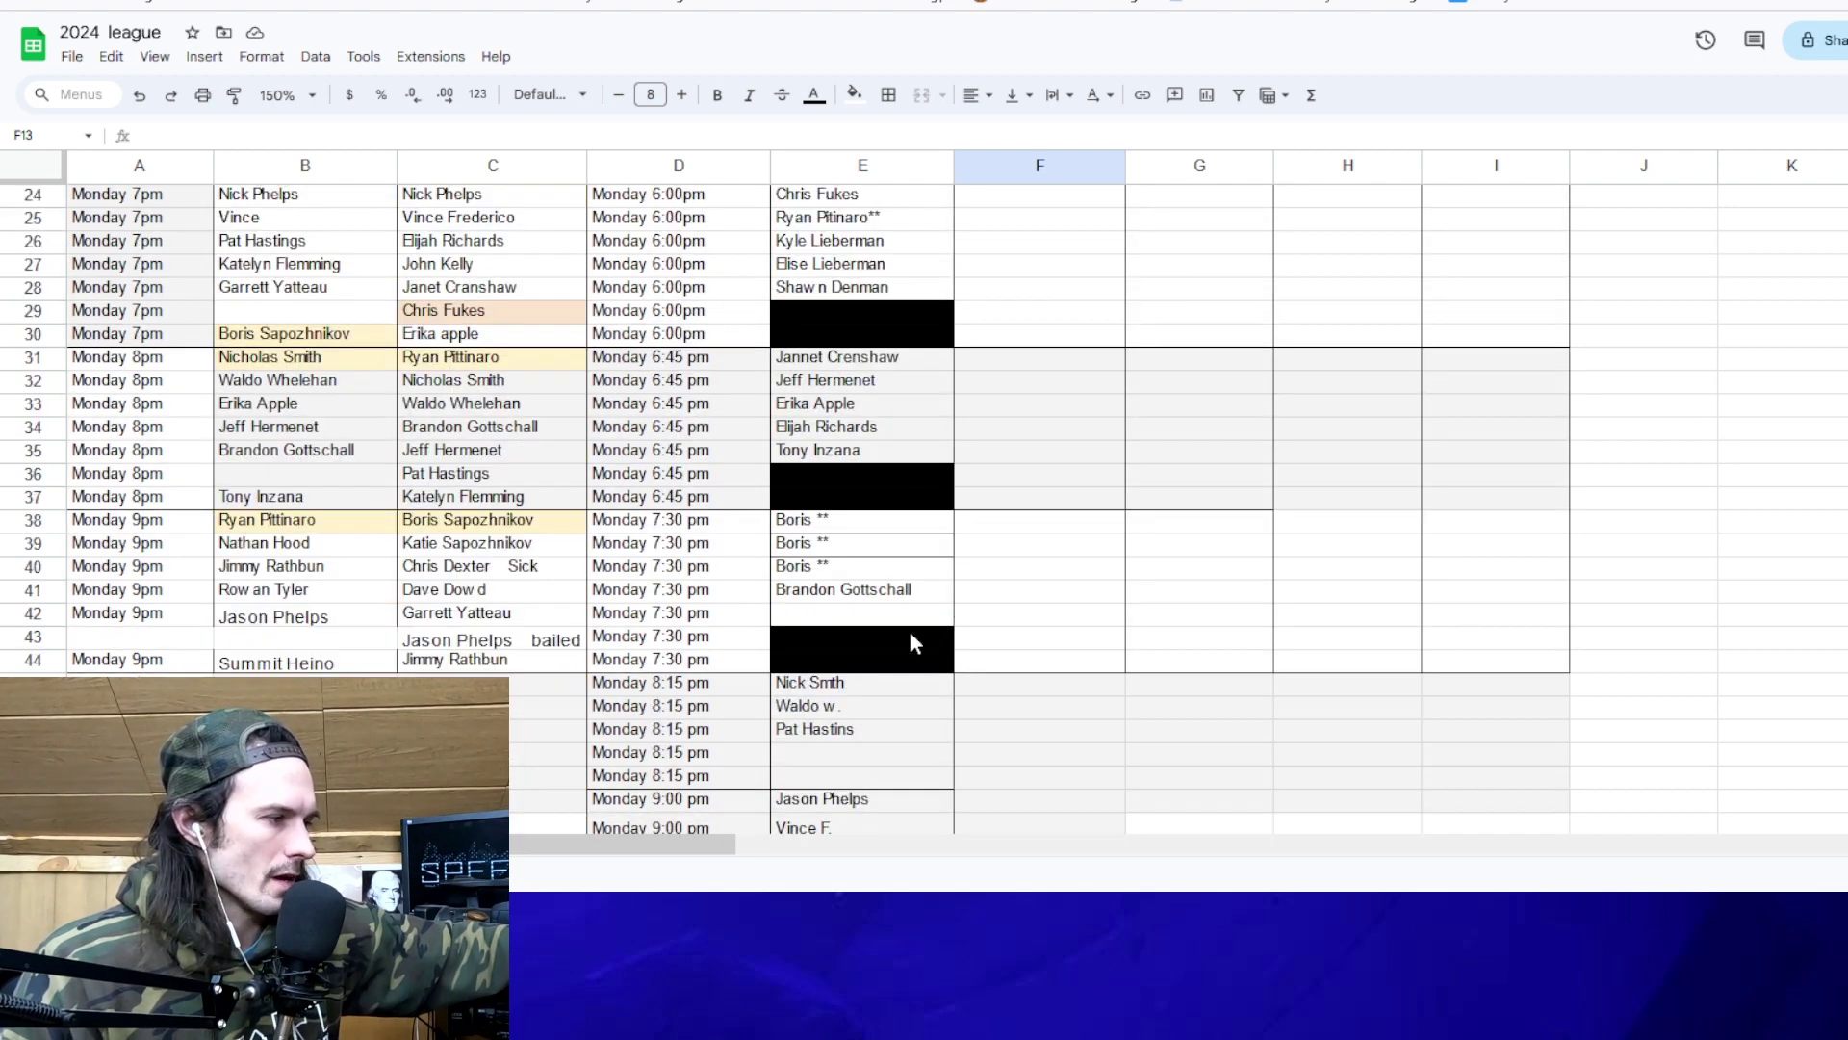
click(906, 617)
scroll(955, 764, down, 4)
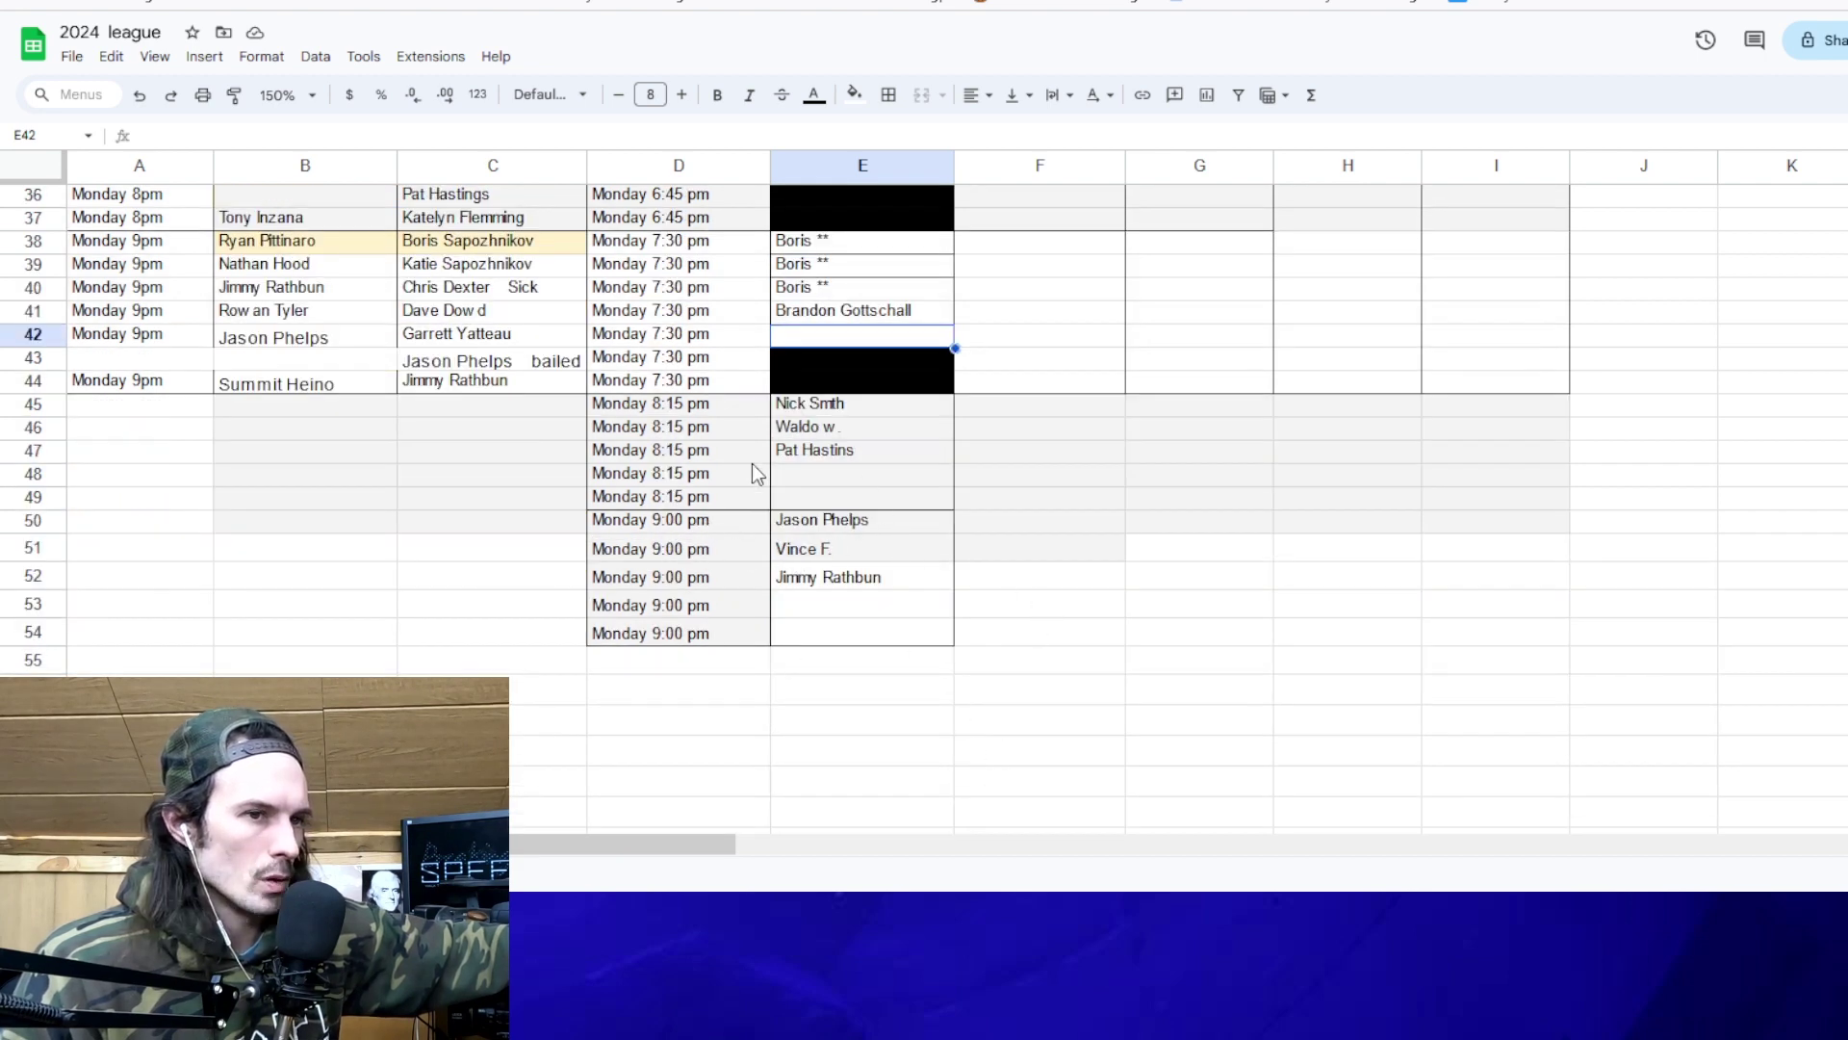
scroll(893, 518, up, 6)
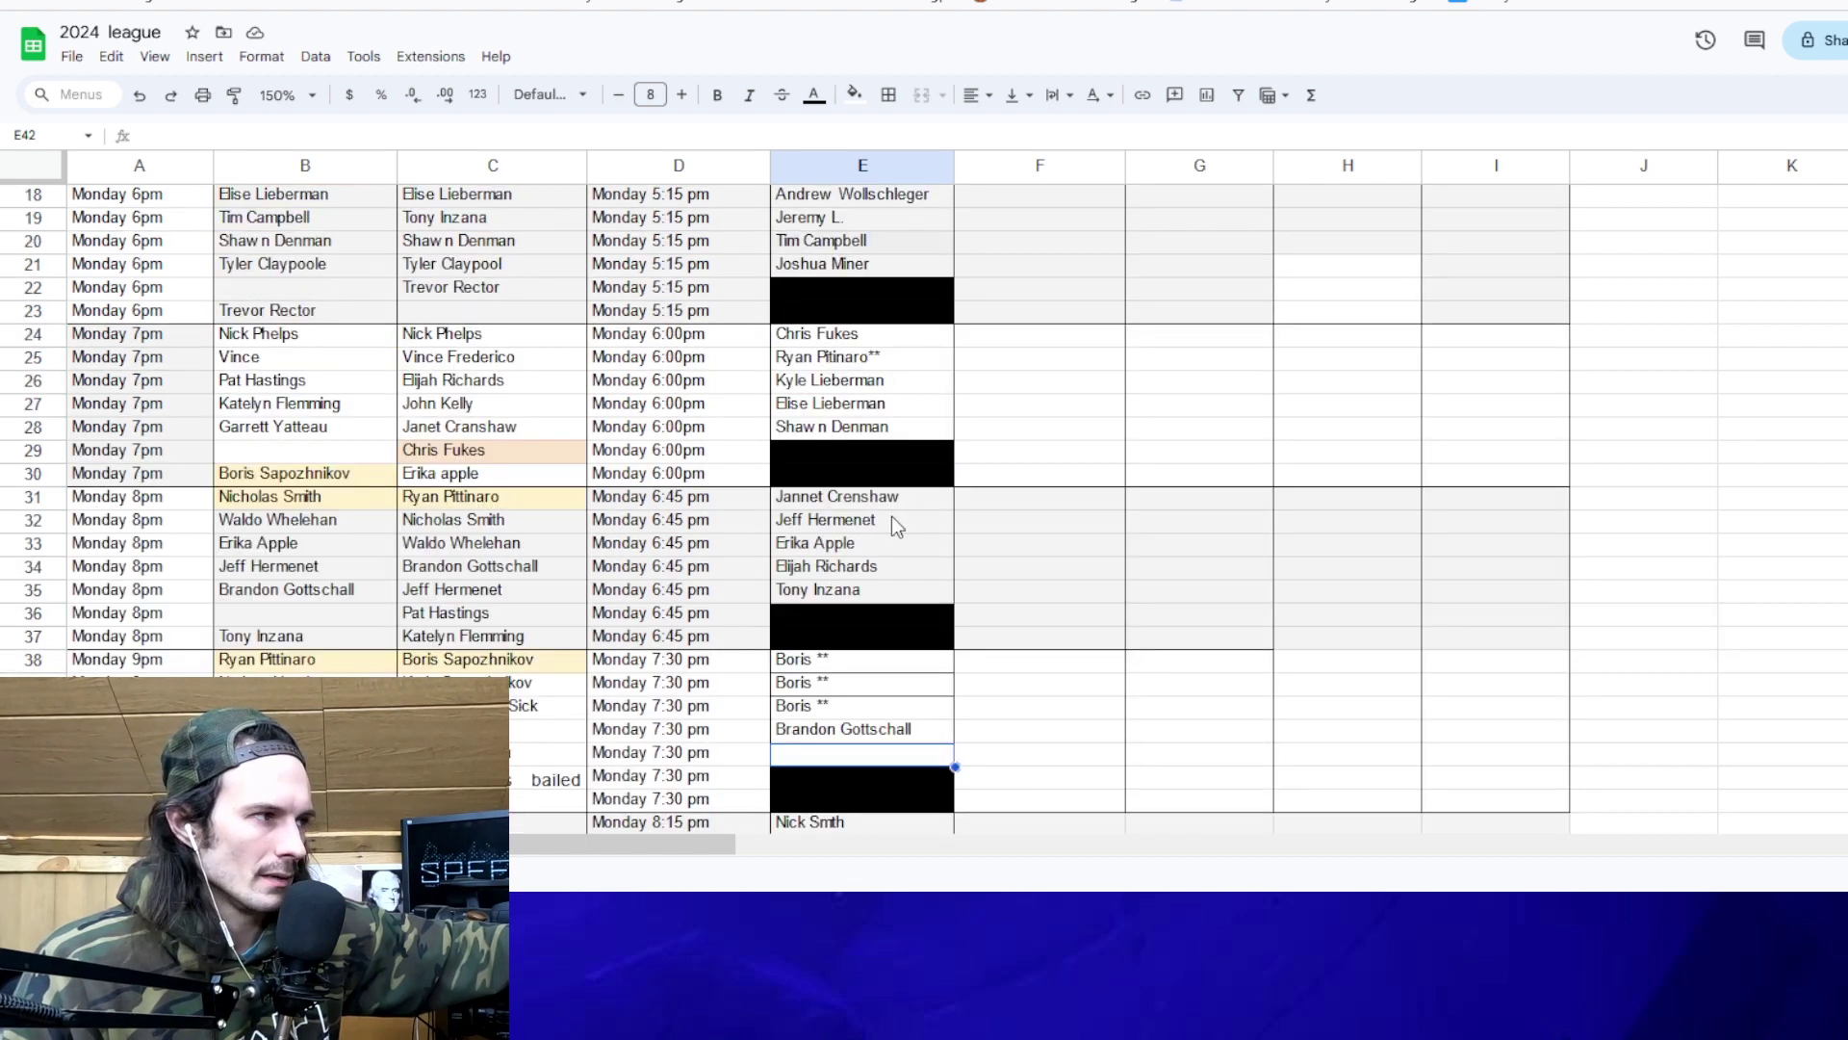
Switch to the online store page listing the Gnar Par indoor disc golf series Week 3 time slots for Jan 21st/22nd.
key(ctrl+Tab)
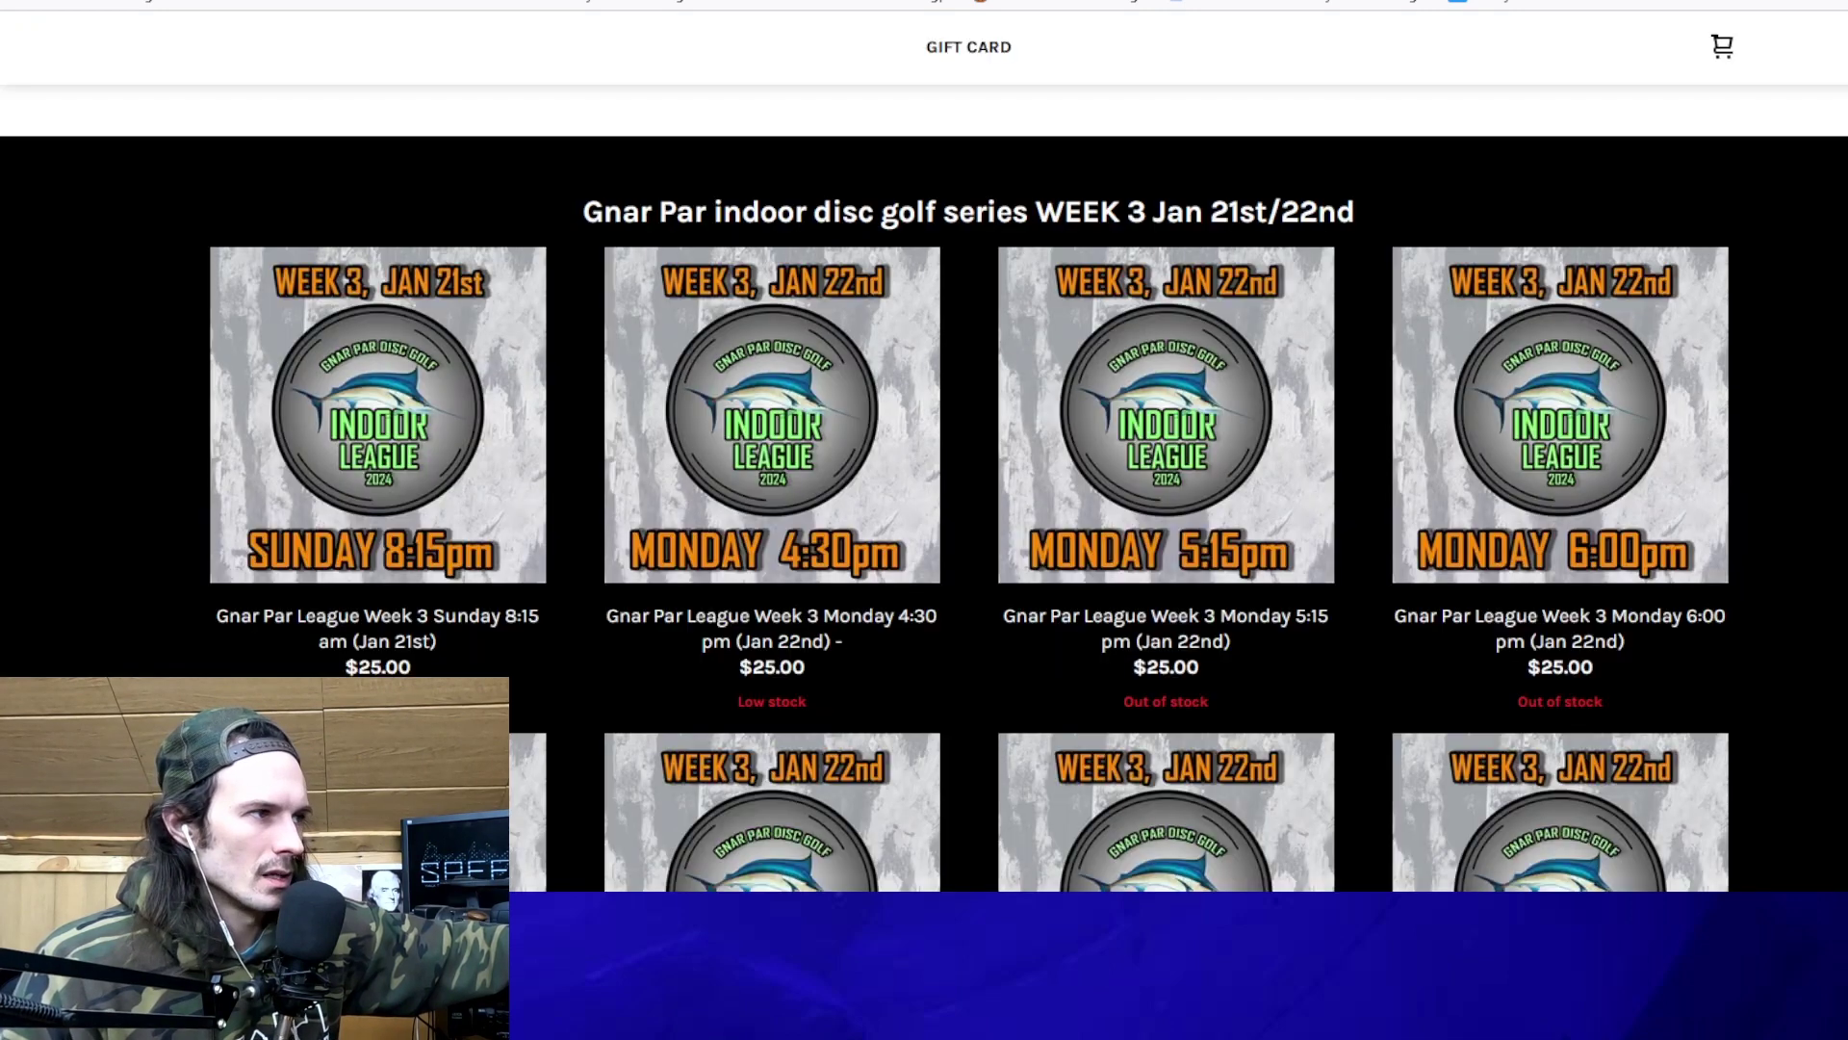